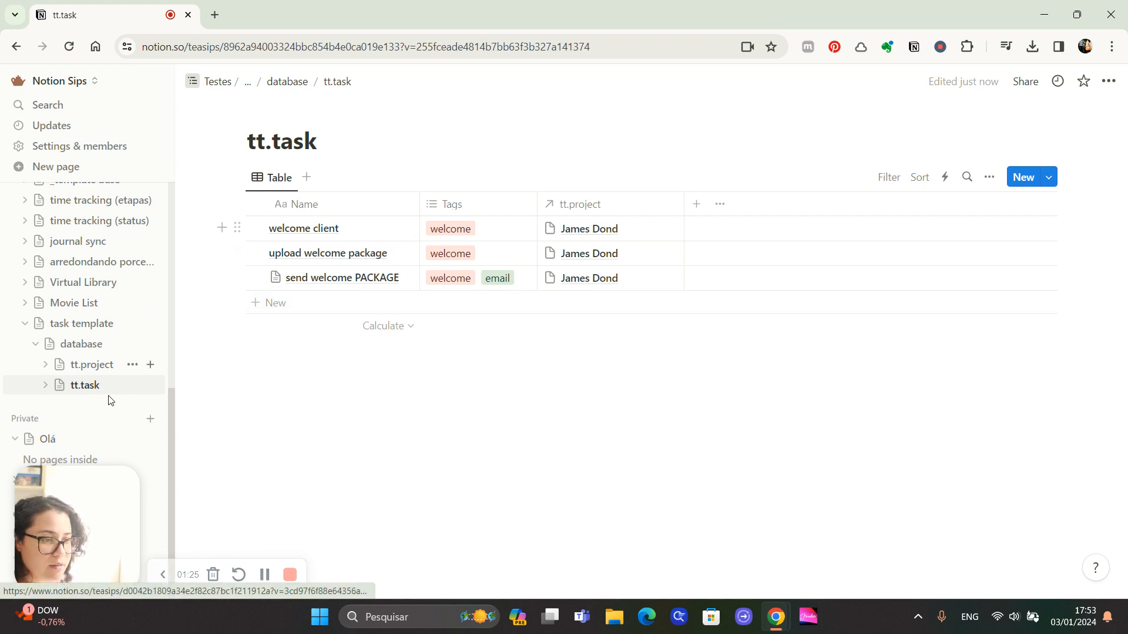
Step: Create a new template named "template" in the tt.project database
left_click(94, 369)
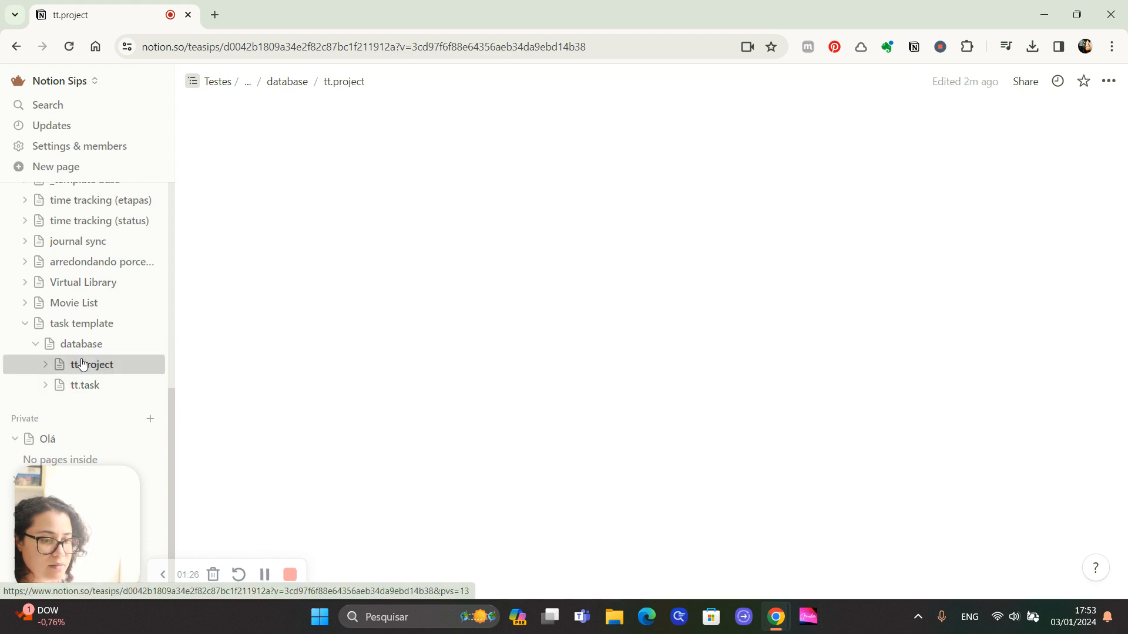
left_click(261, 575)
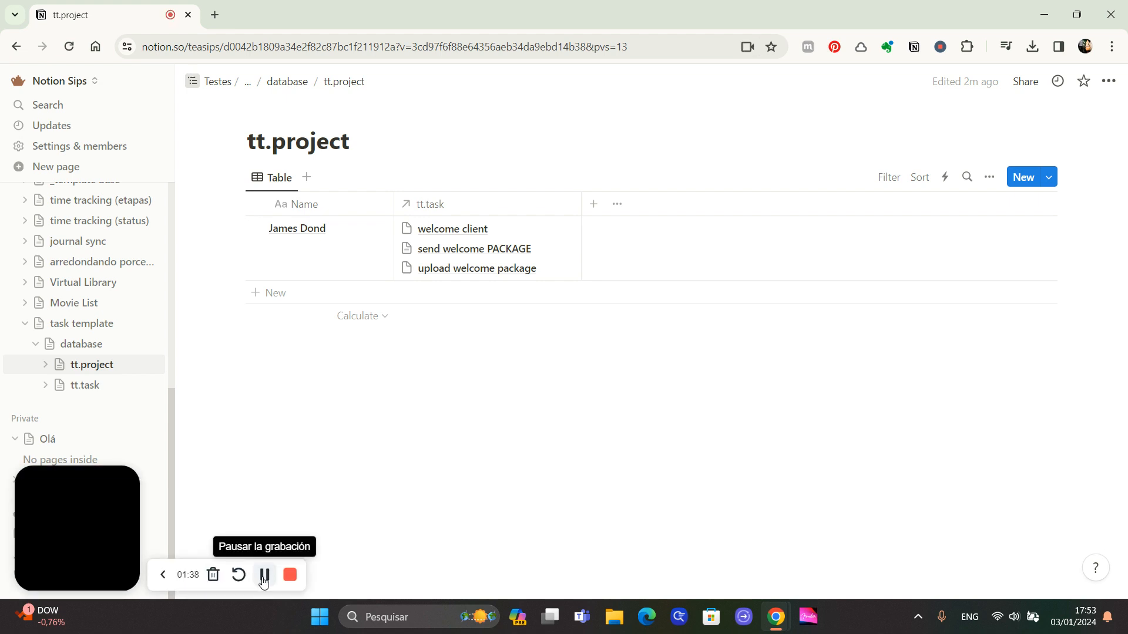
left_click(264, 578)
left_click(264, 578)
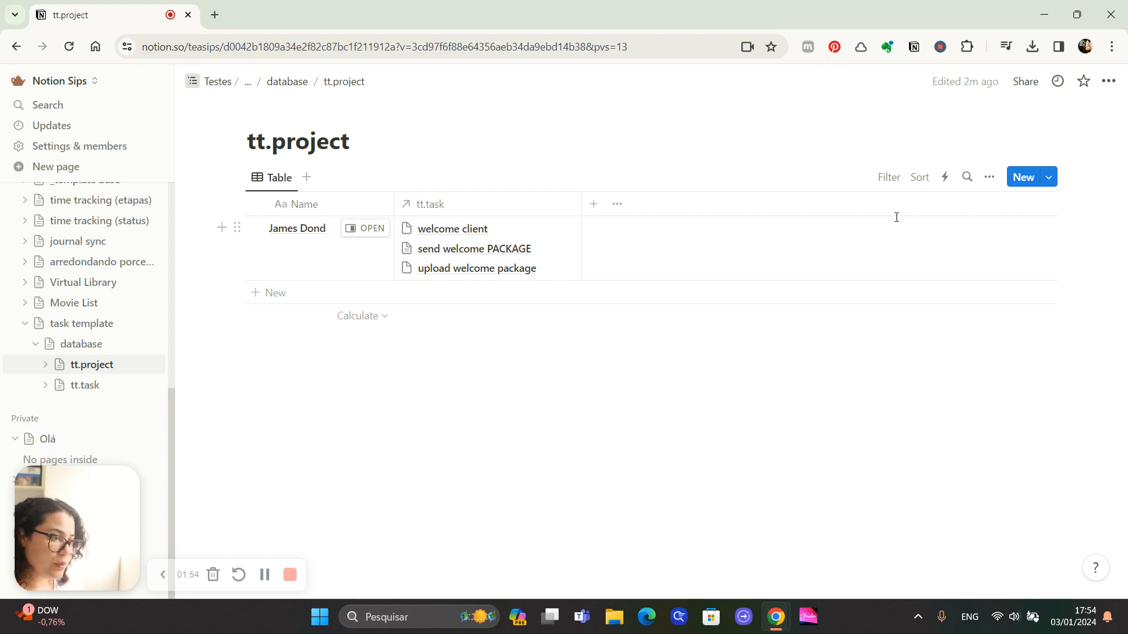
left_click(1048, 177)
left_click(901, 130)
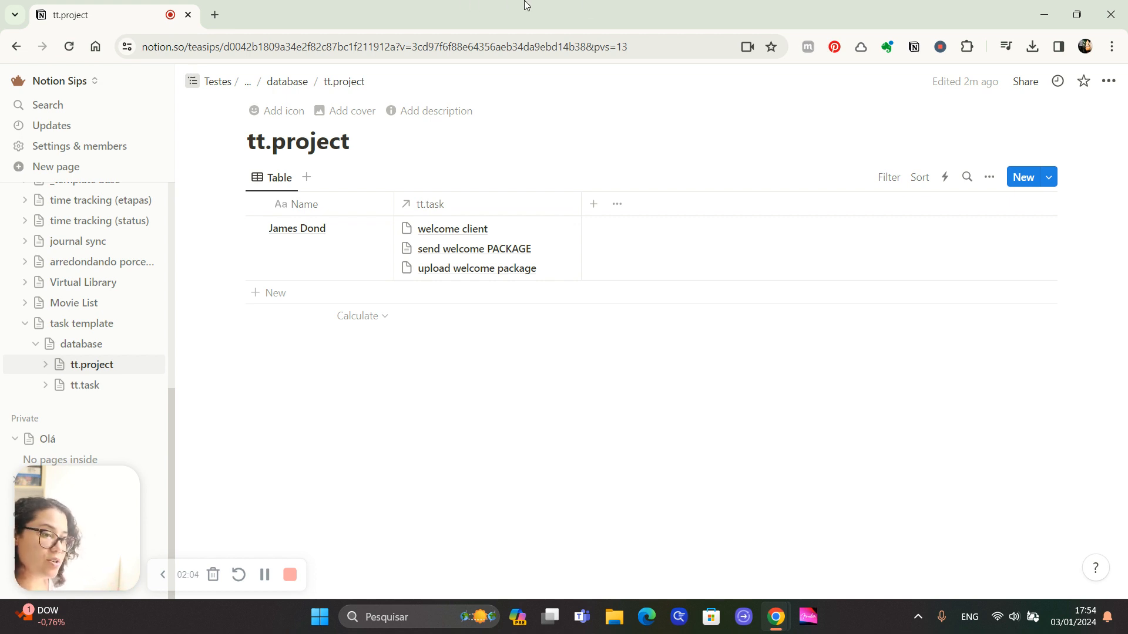
left_click(1048, 177)
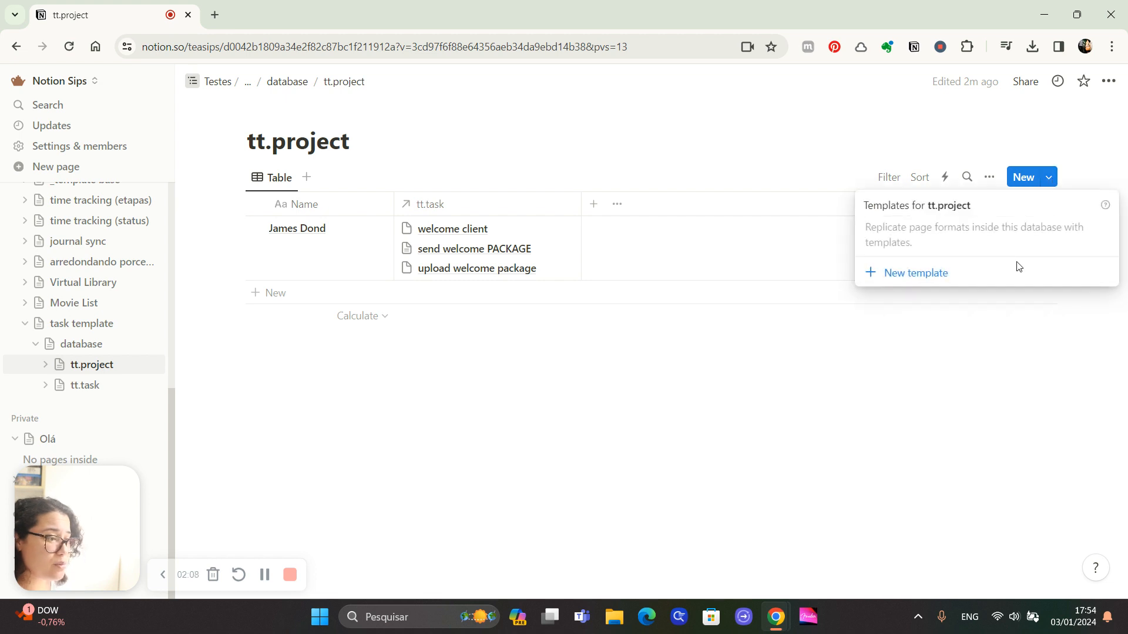
left_click(965, 277)
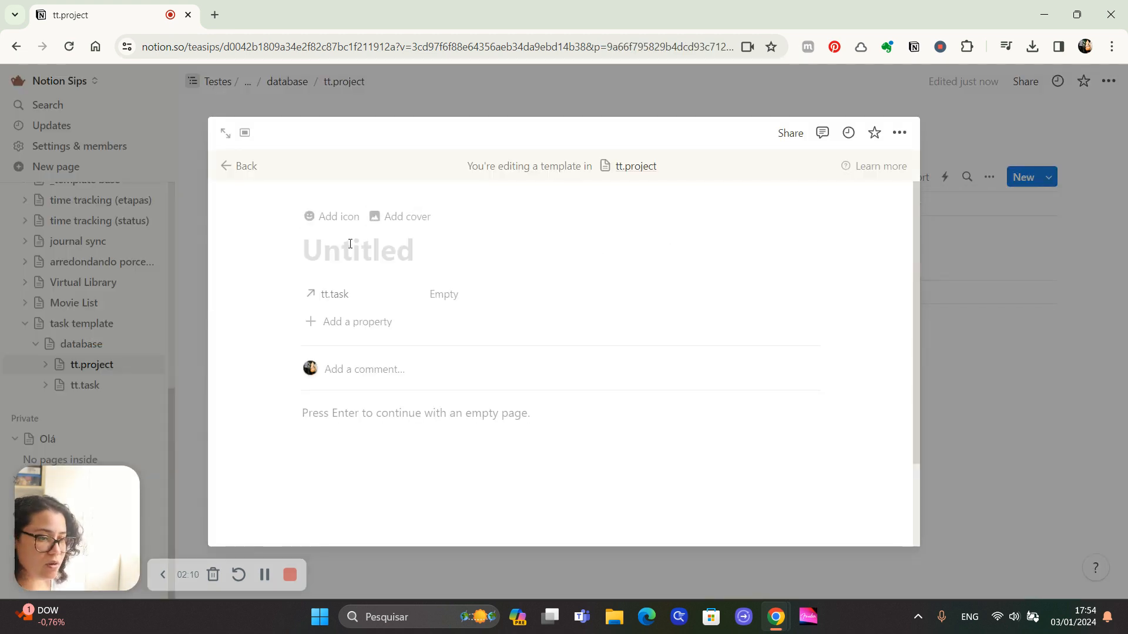
type("template")
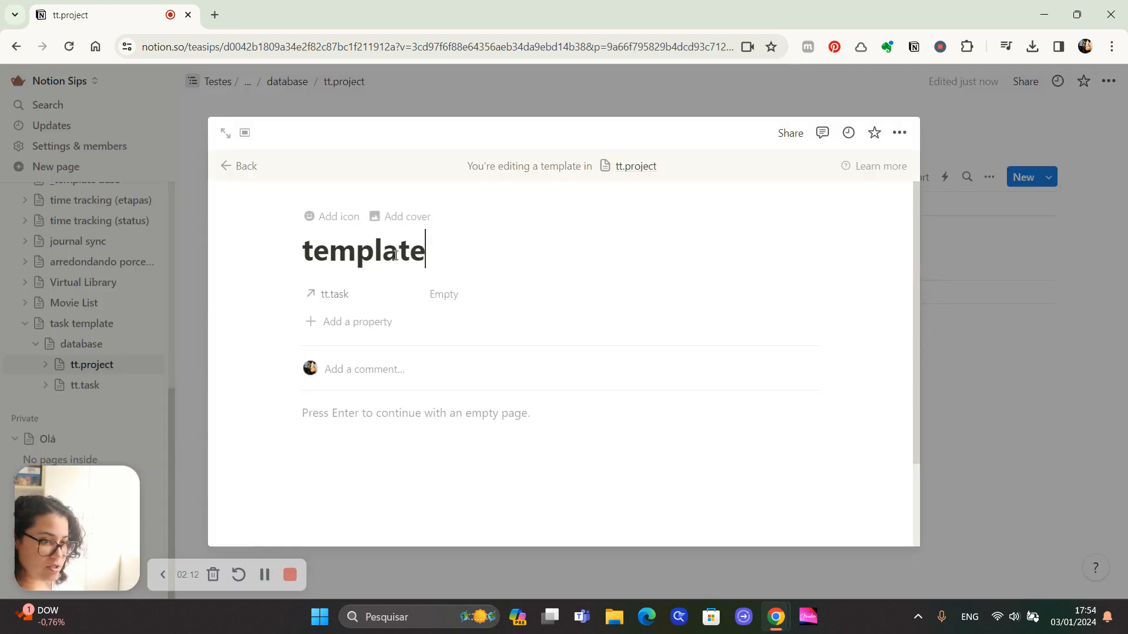
Step: Link the tasks send welcome PACKAGE, welcome client and upload welcome package to the template's tt.task relation, and return to the database
left_click(443, 294)
left_click(332, 303)
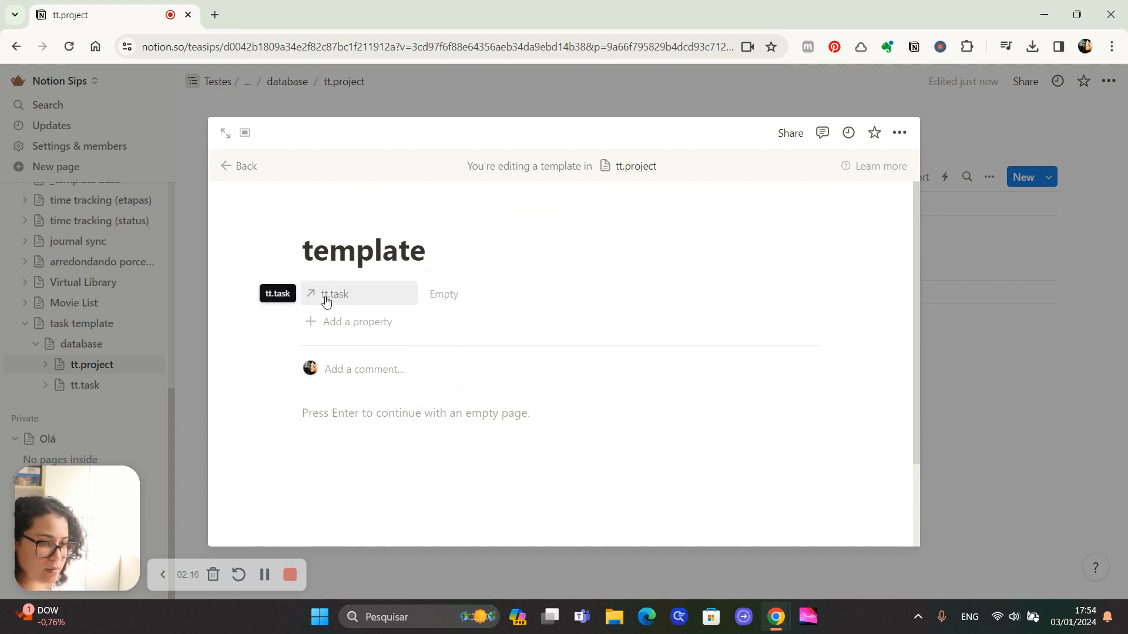
left_click(448, 301)
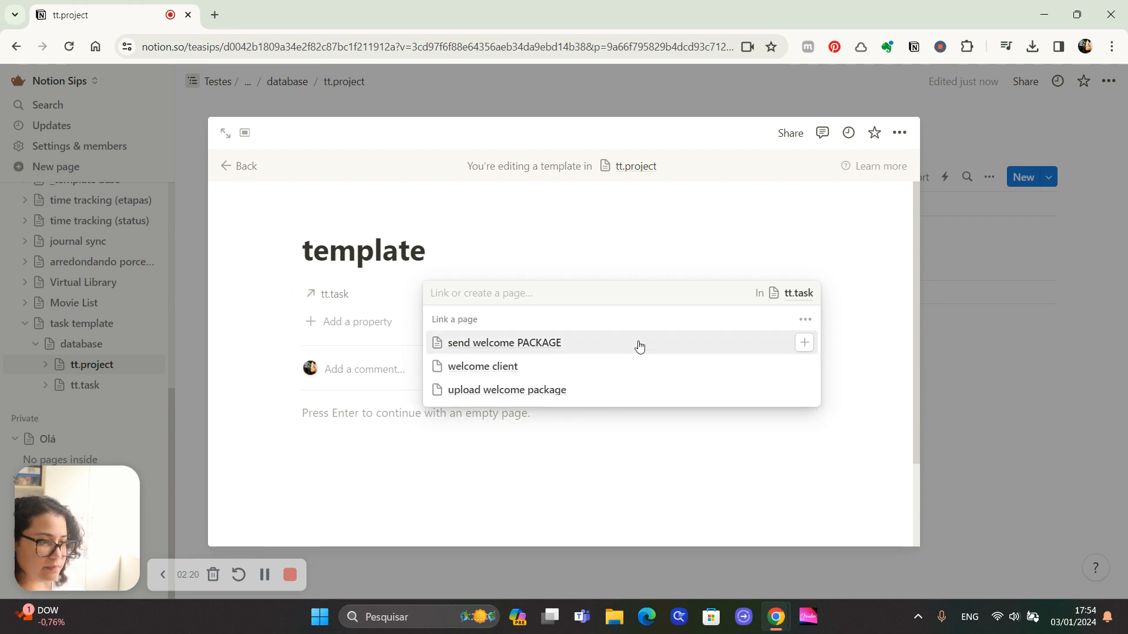
left_click(804, 344)
left_click(804, 392)
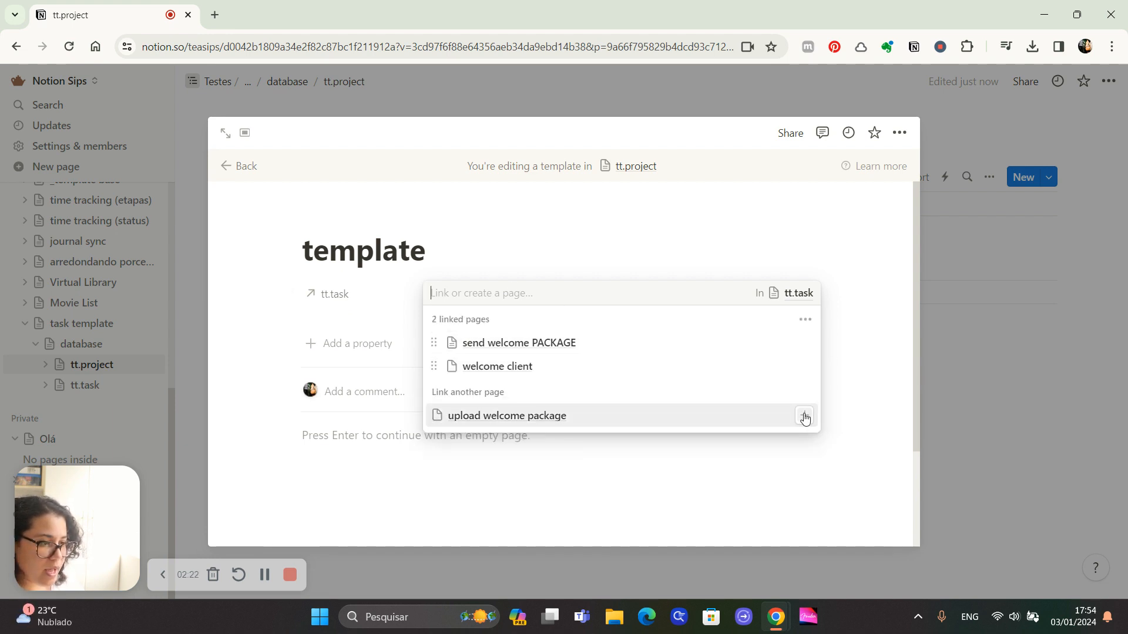
left_click(804, 416)
left_click(625, 239)
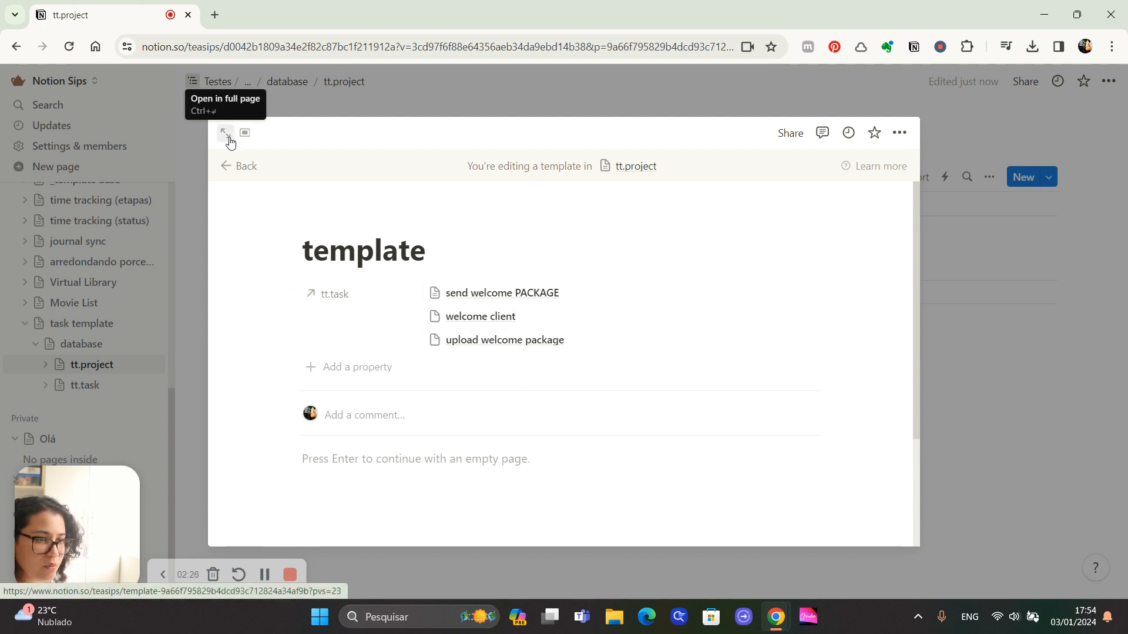
left_click(244, 167)
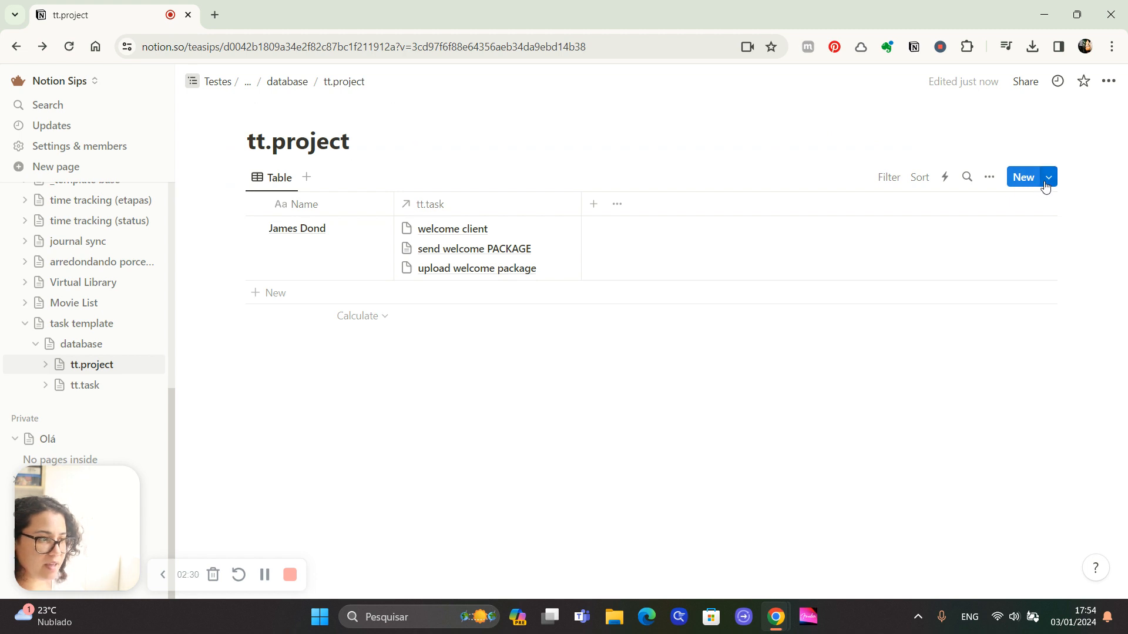
Step: Set "template" as the default template for all views in tt.project and create a new project from it
left_click(1047, 180)
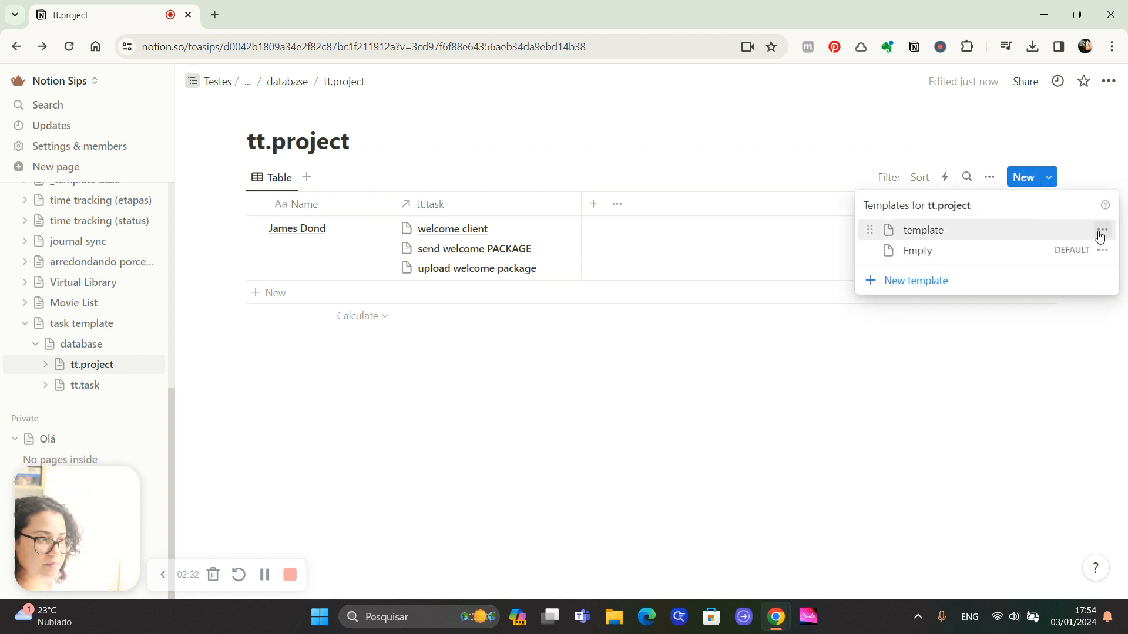
left_click(464, 161)
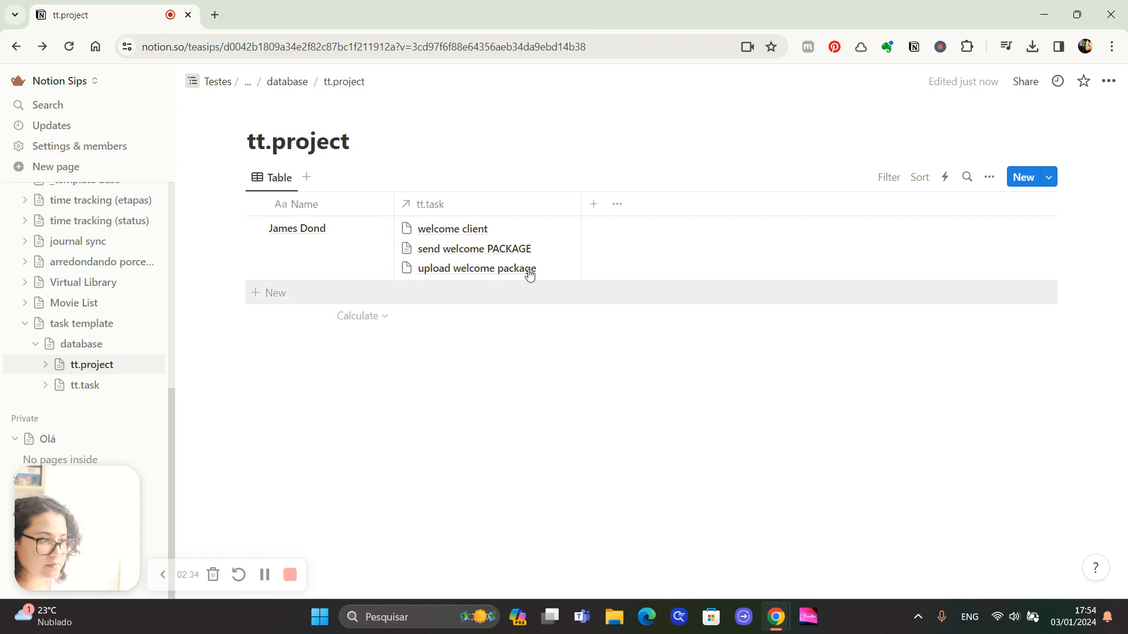
left_click(1047, 178)
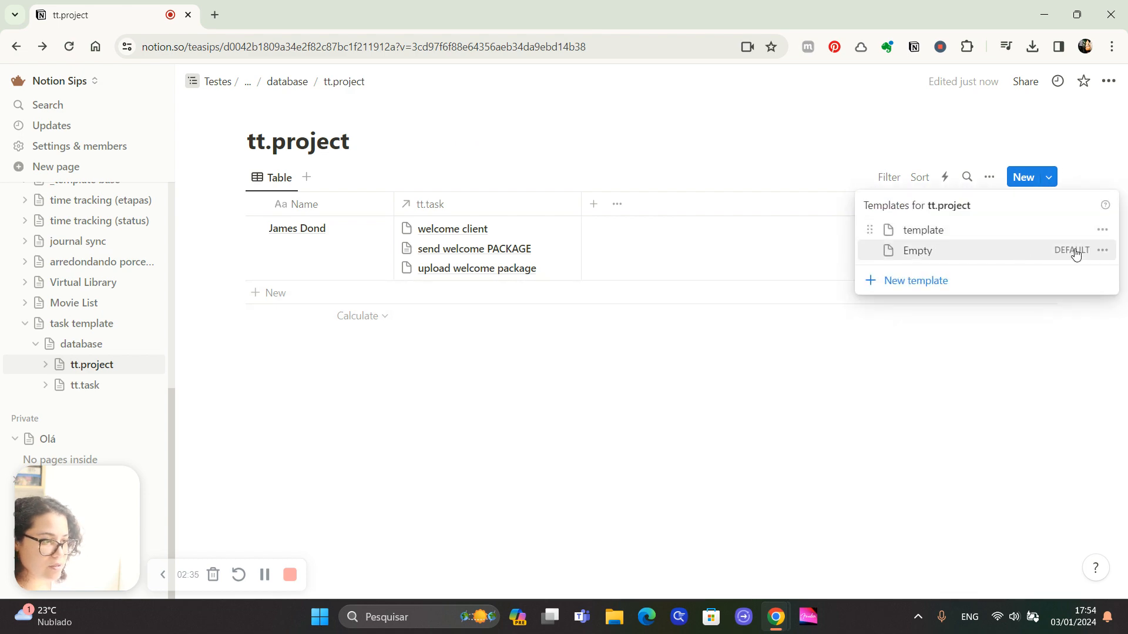
left_click(1102, 230)
left_click(1001, 211)
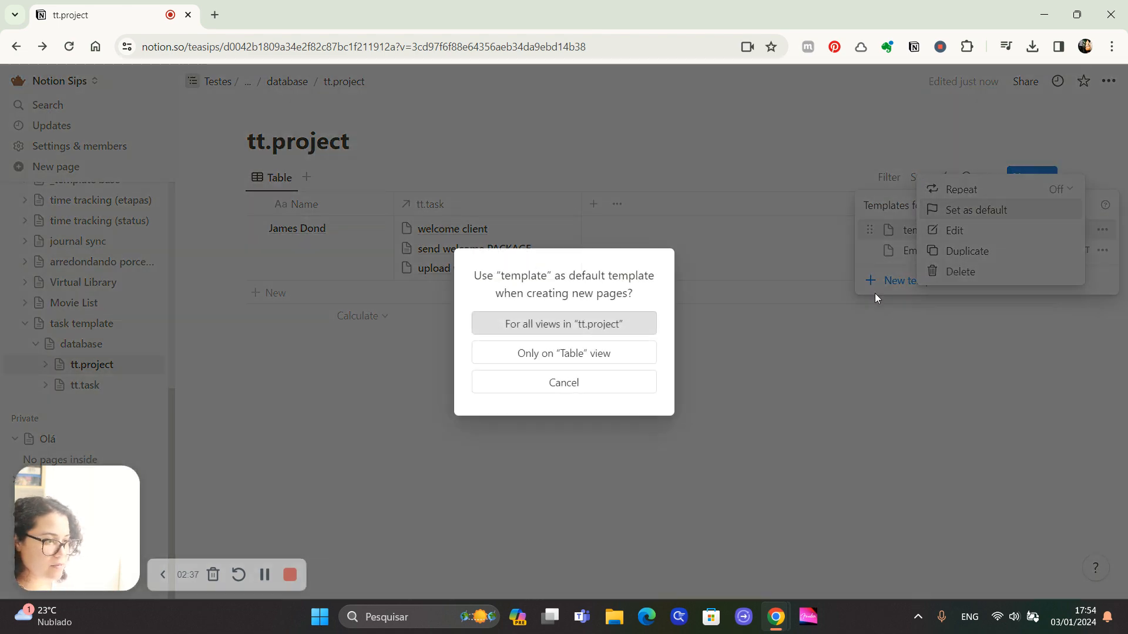
left_click(573, 323)
left_click(955, 237)
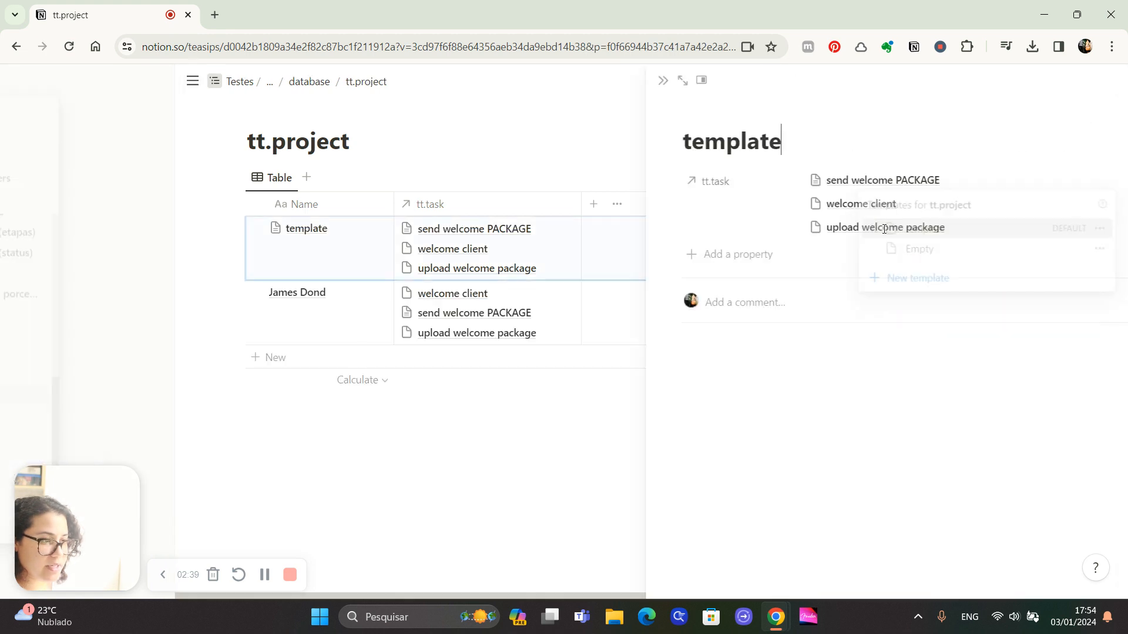
left_click(481, 84)
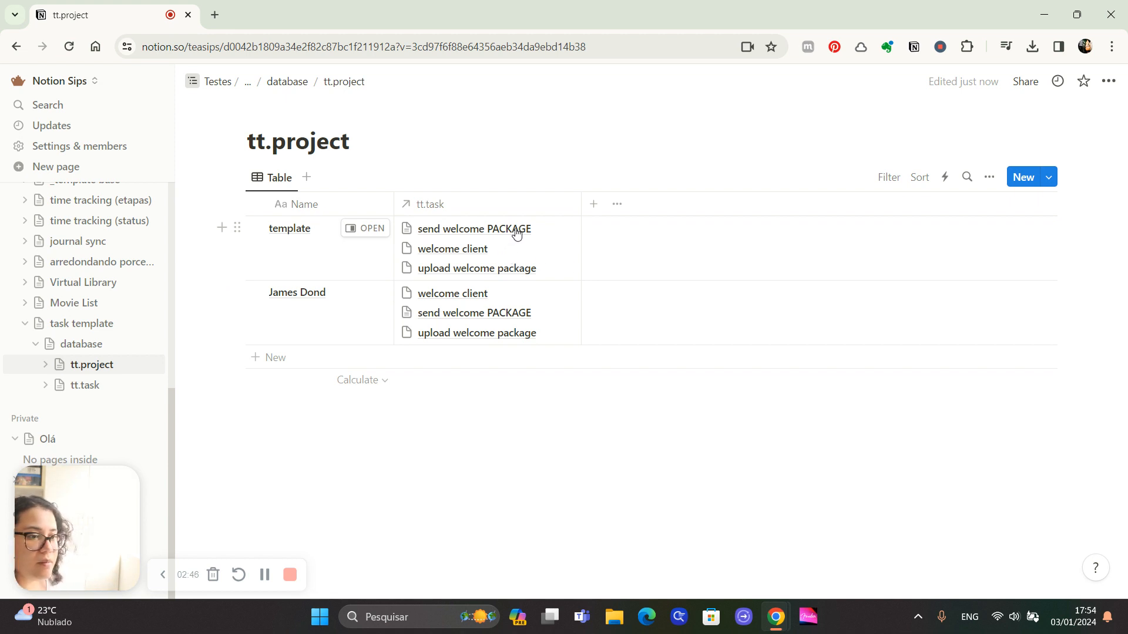
Step: Rename the new project's linked task "send welcome PACKAGE" as "send welcome package" and give it a train icon
left_click(521, 229)
key("Escape")
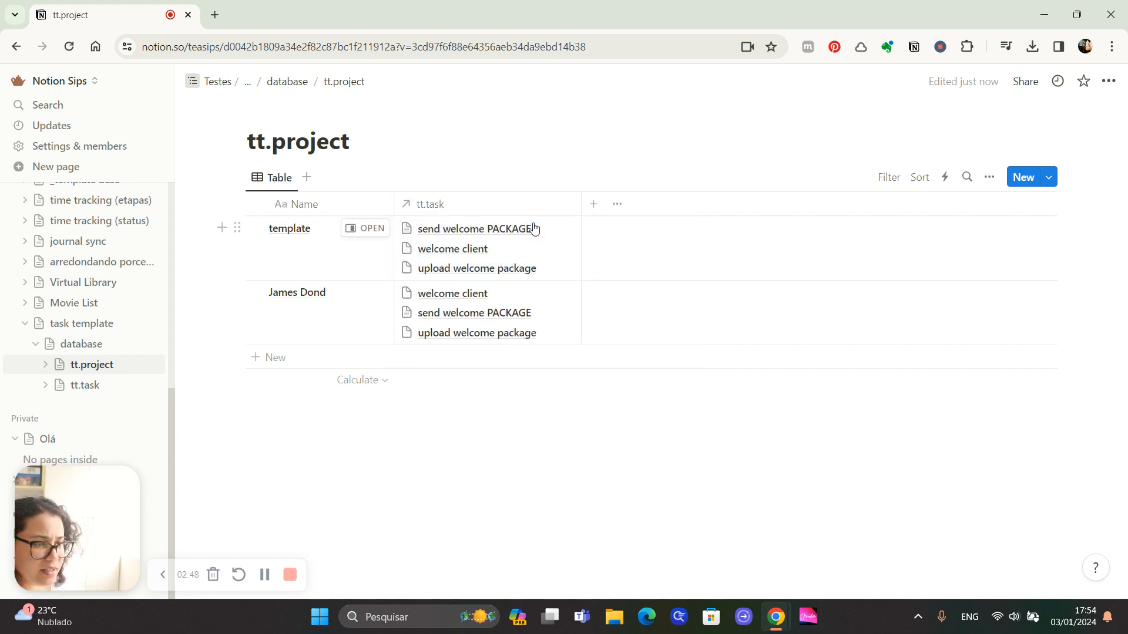
left_click(534, 226)
left_click(535, 279)
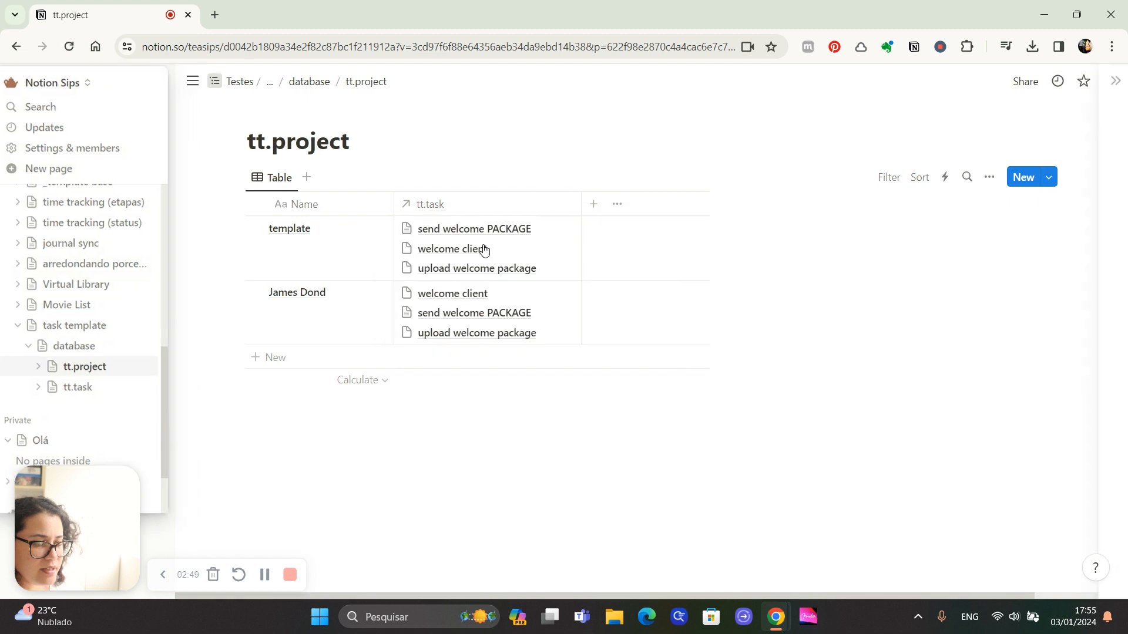
double_click(689, 145)
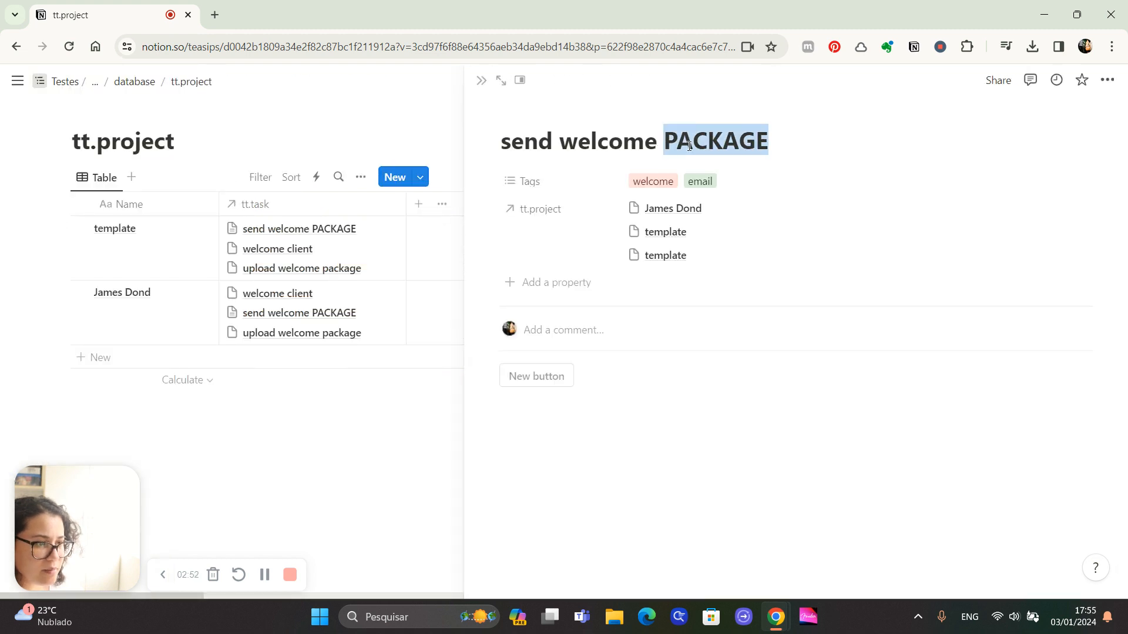
type("pack")
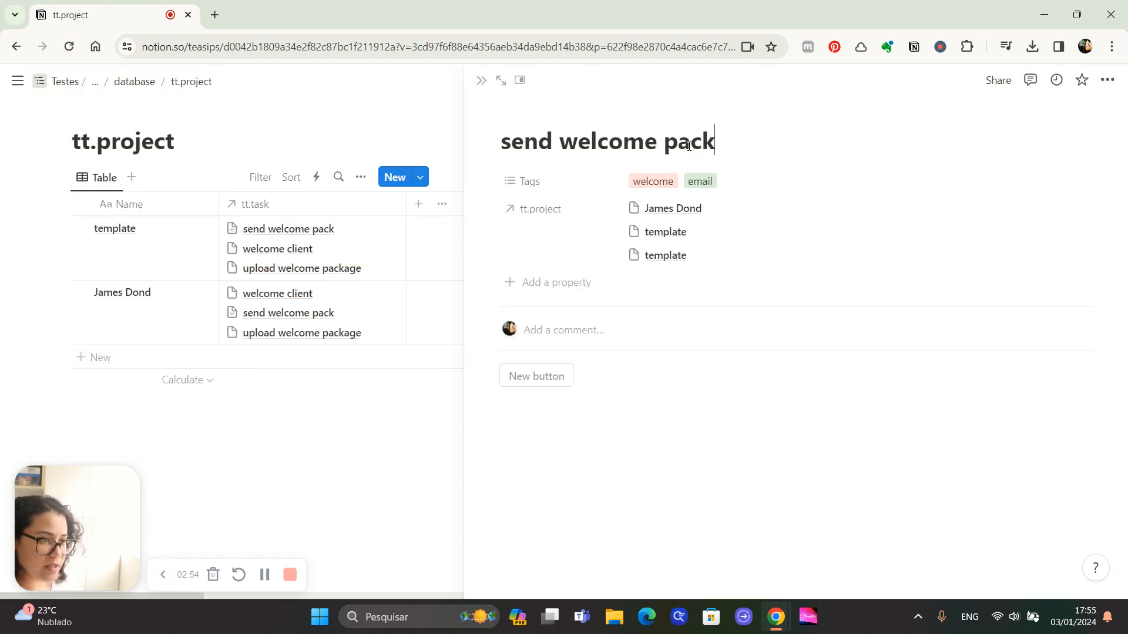
type("age")
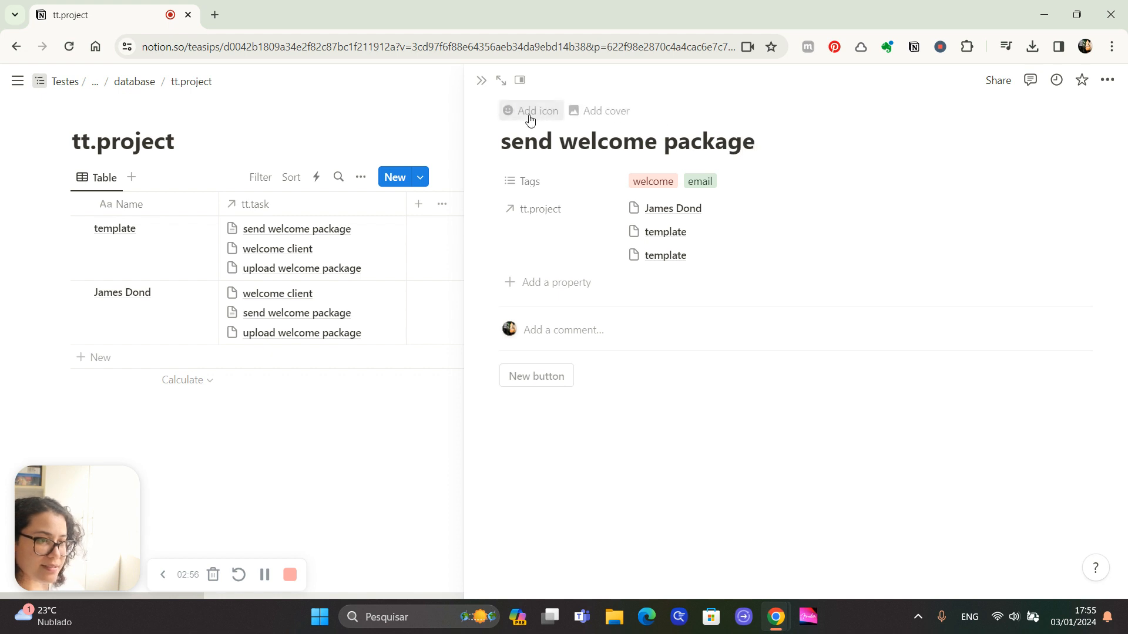
left_click(525, 119)
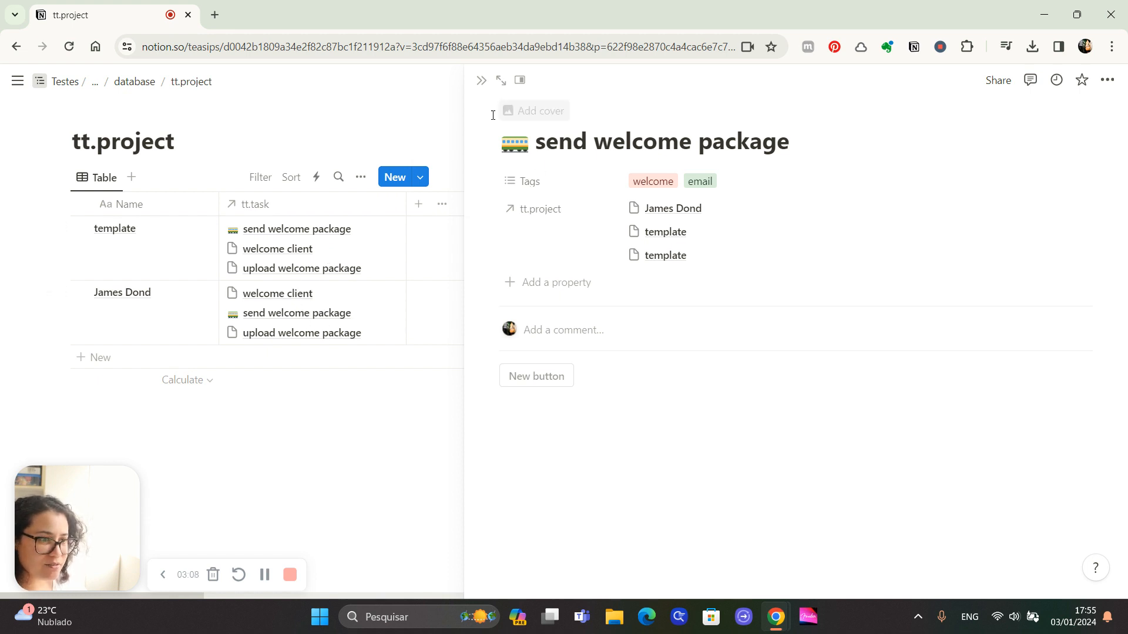
left_click(480, 81)
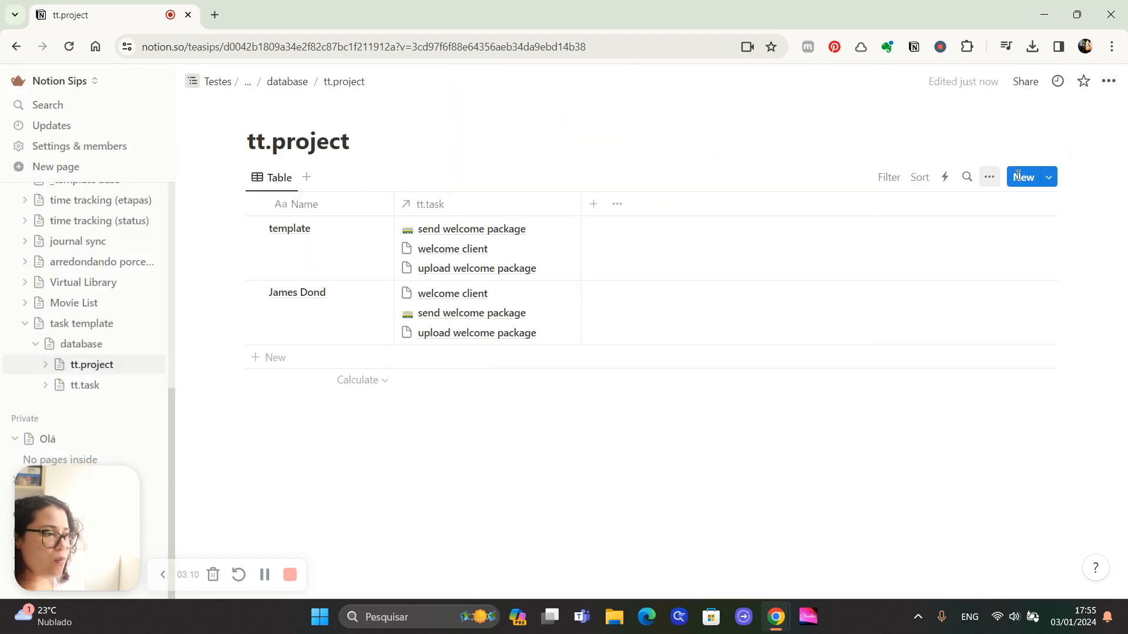
Step: Open the tt.project template for editing and examine its linked tasks
left_click(1049, 177)
left_click(1102, 230)
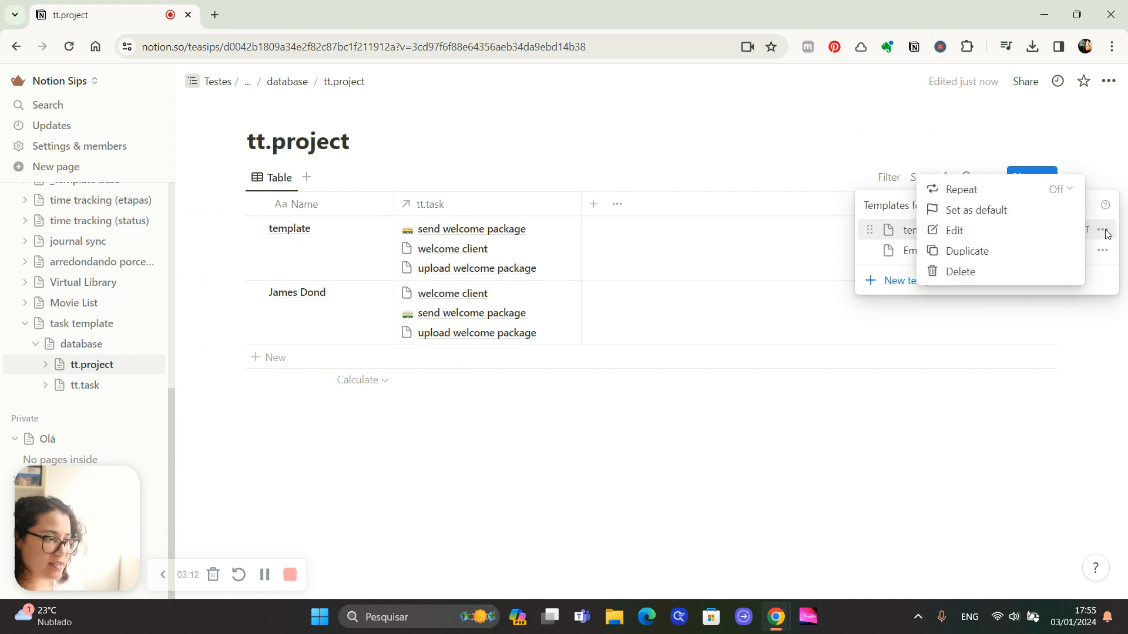
left_click(956, 229)
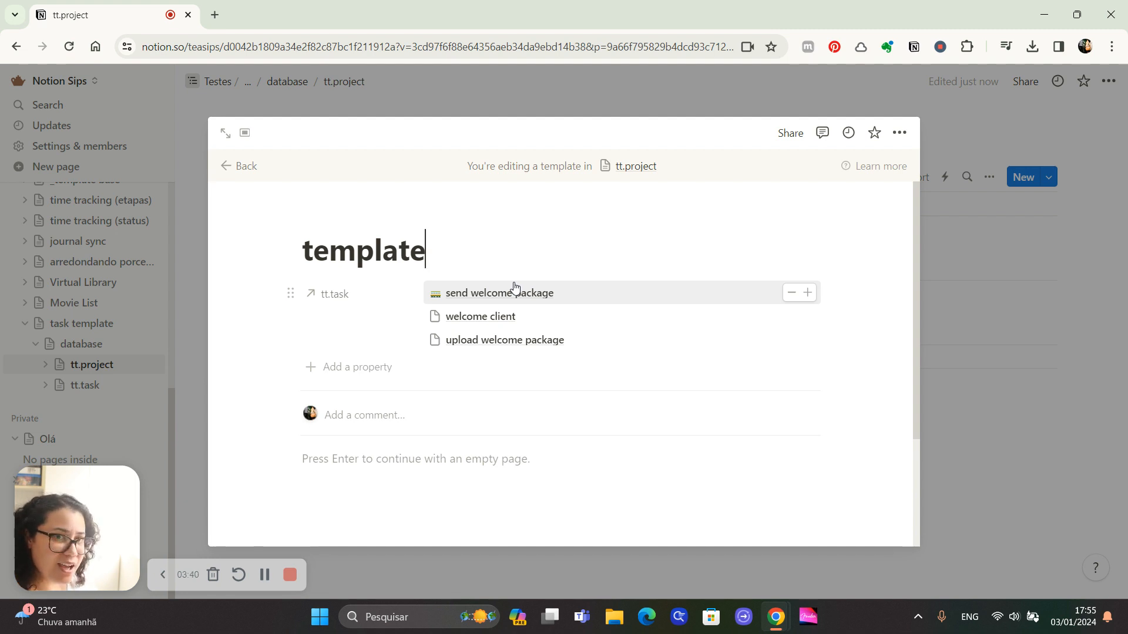
left_click(498, 99)
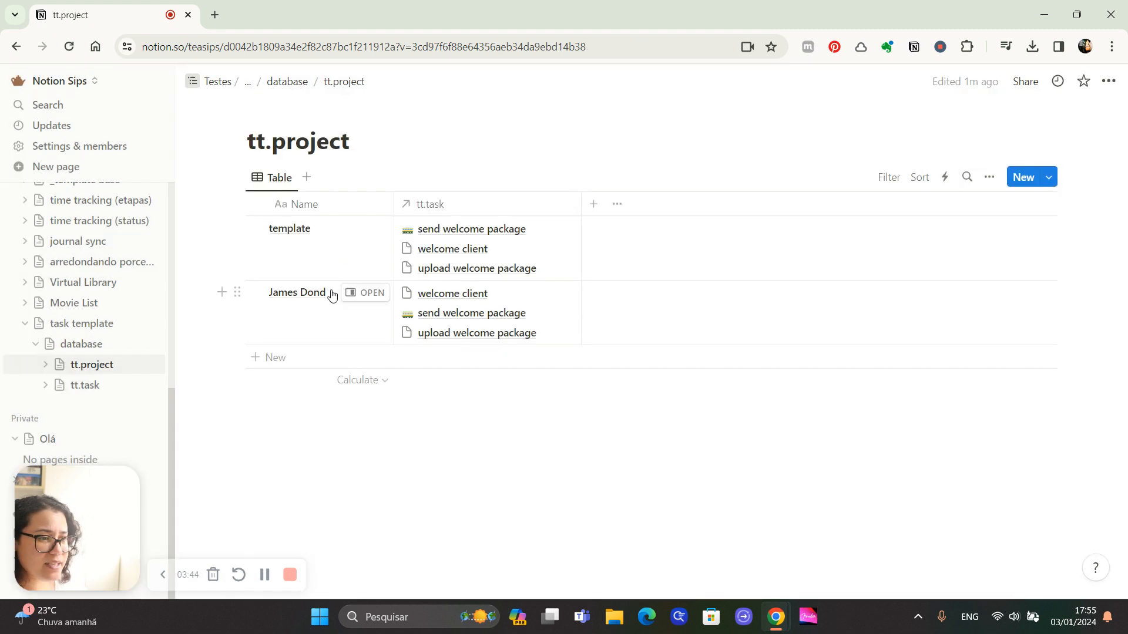
Step: Turn on sub-items for the tt.task database and check their advanced settings
left_click(90, 392)
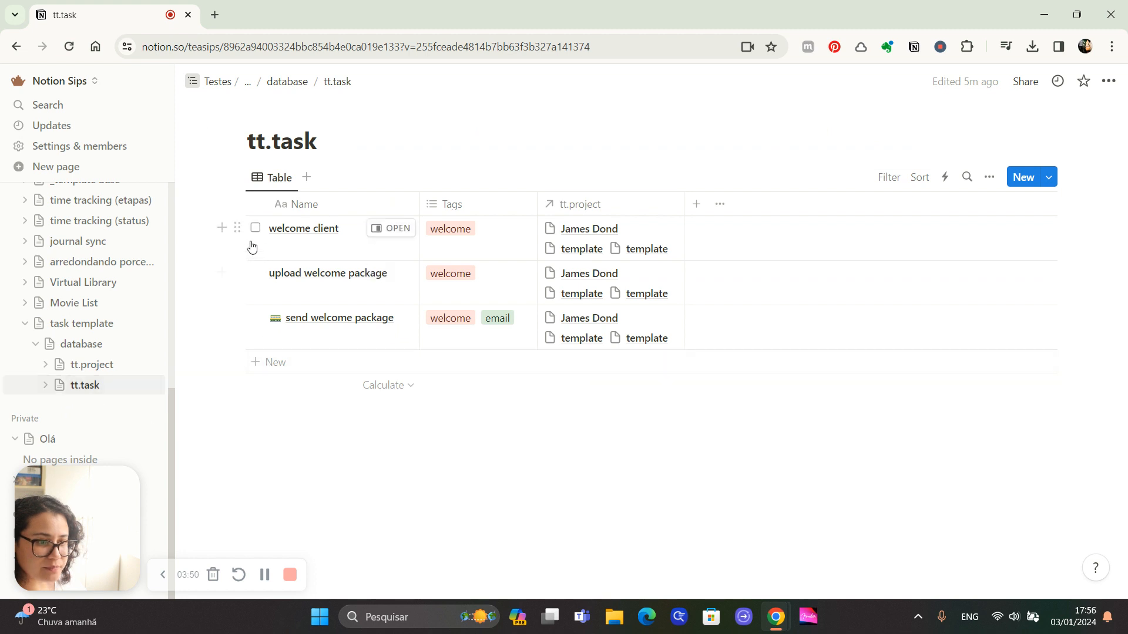
left_click(989, 176)
left_click(957, 377)
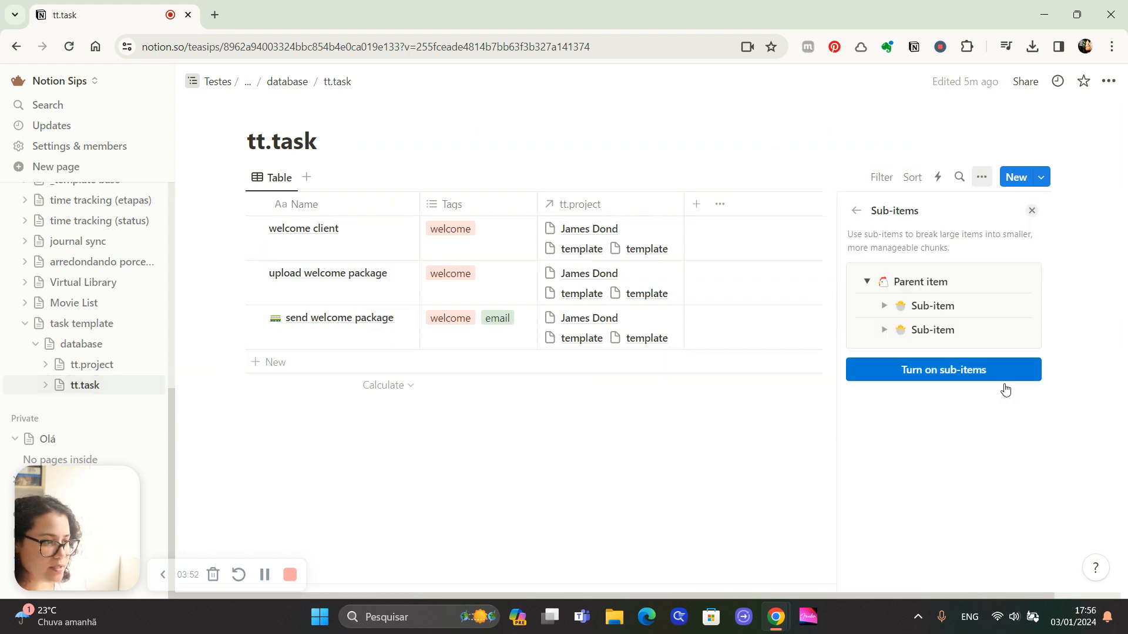
left_click(1003, 377)
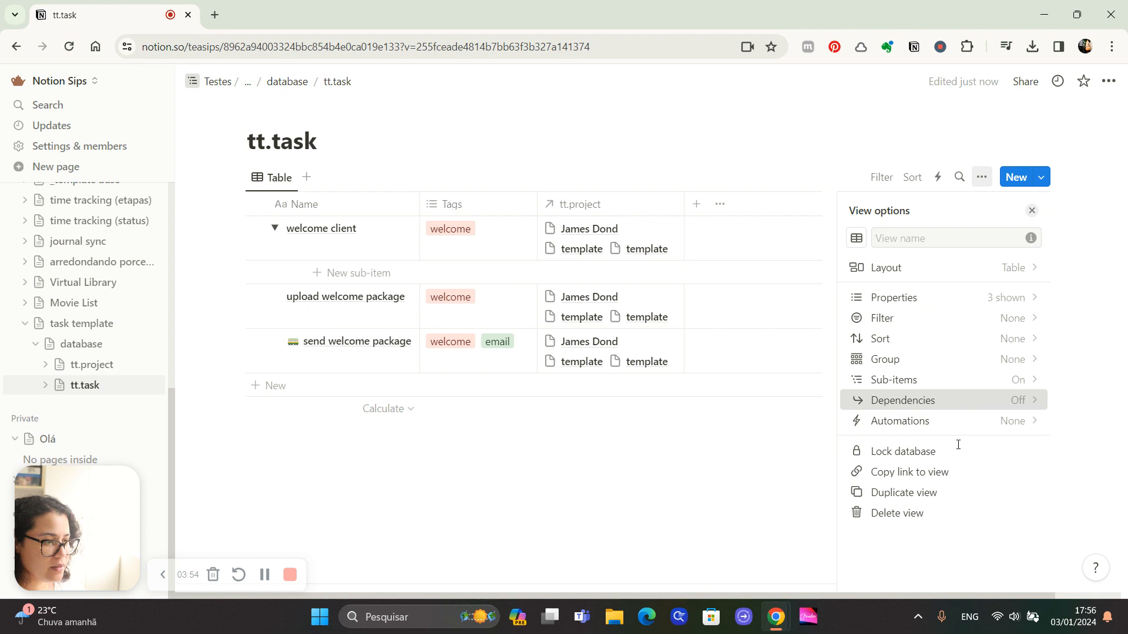
left_click(969, 404)
key("Escape")
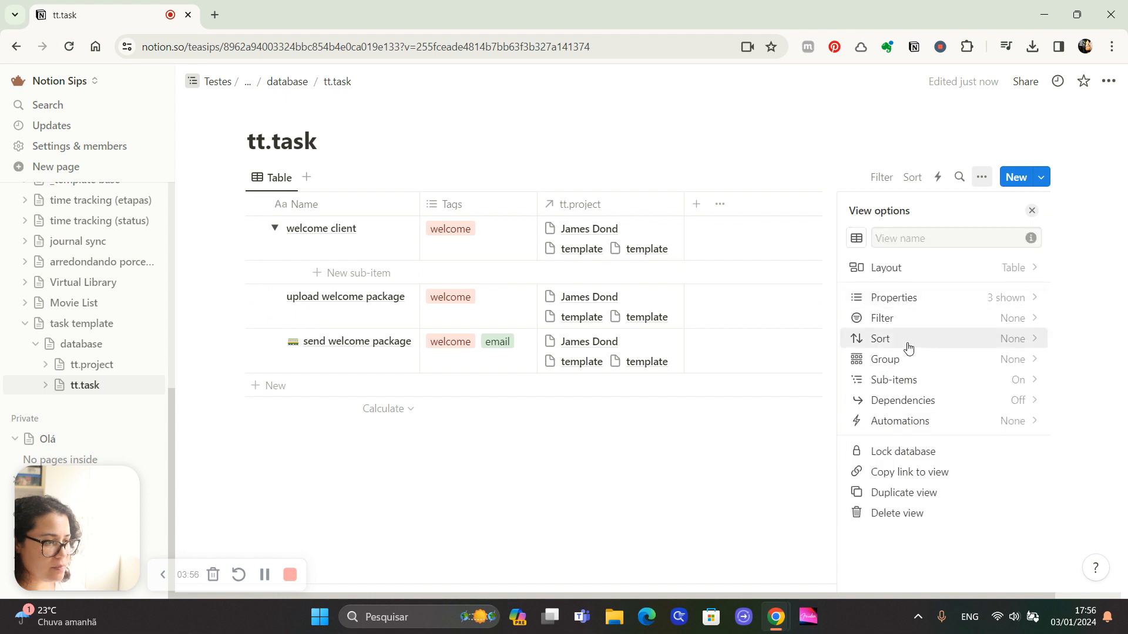
left_click(914, 380)
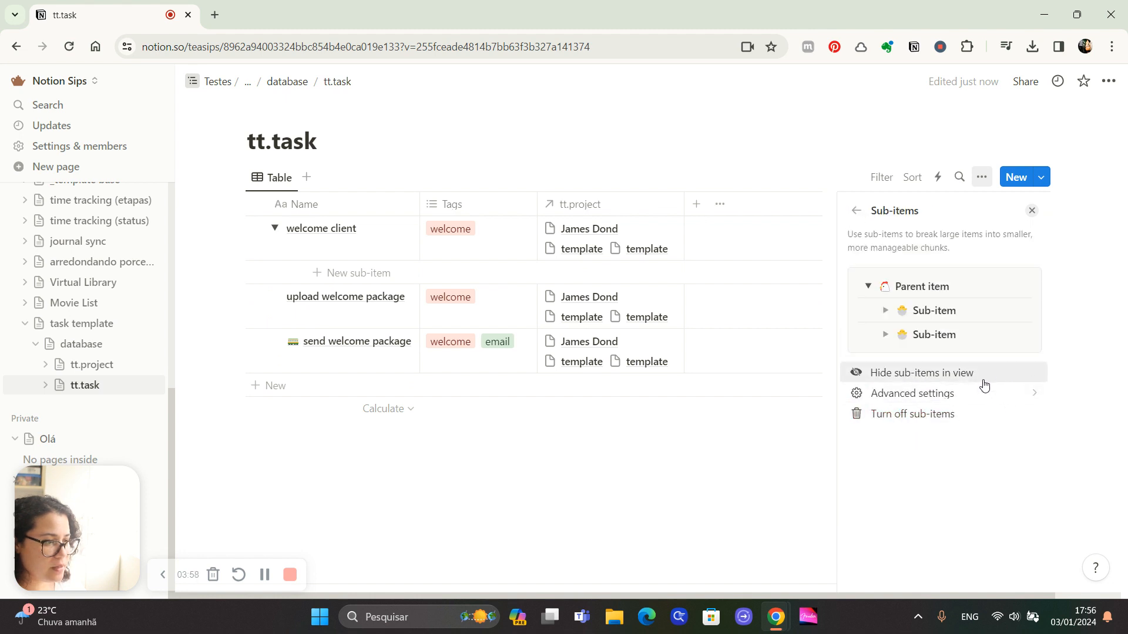
left_click(977, 393)
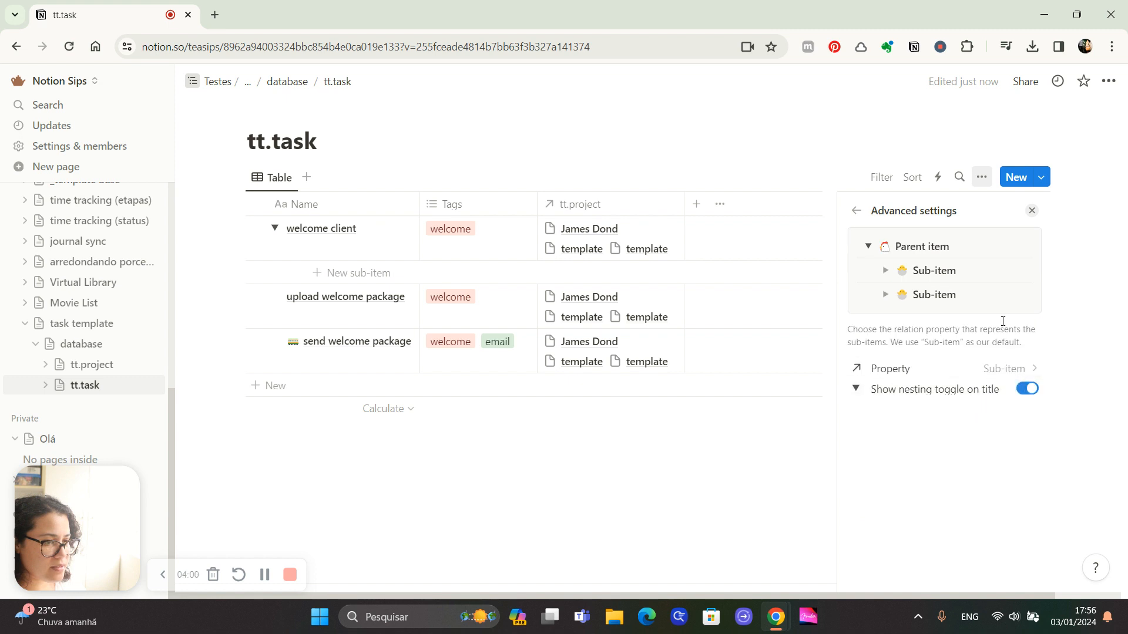
left_click(1031, 210)
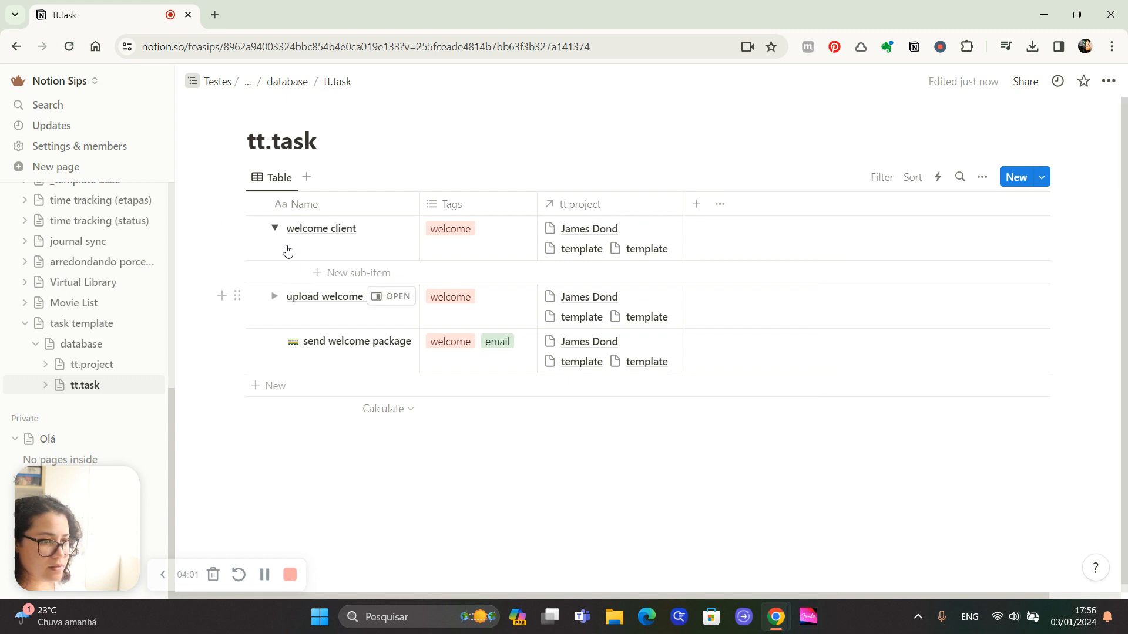
Step: Try nesting "upload welcome package" and "send welcome package" as sub-items under "welcome client" in tt.task
left_click(277, 229)
left_click(277, 229)
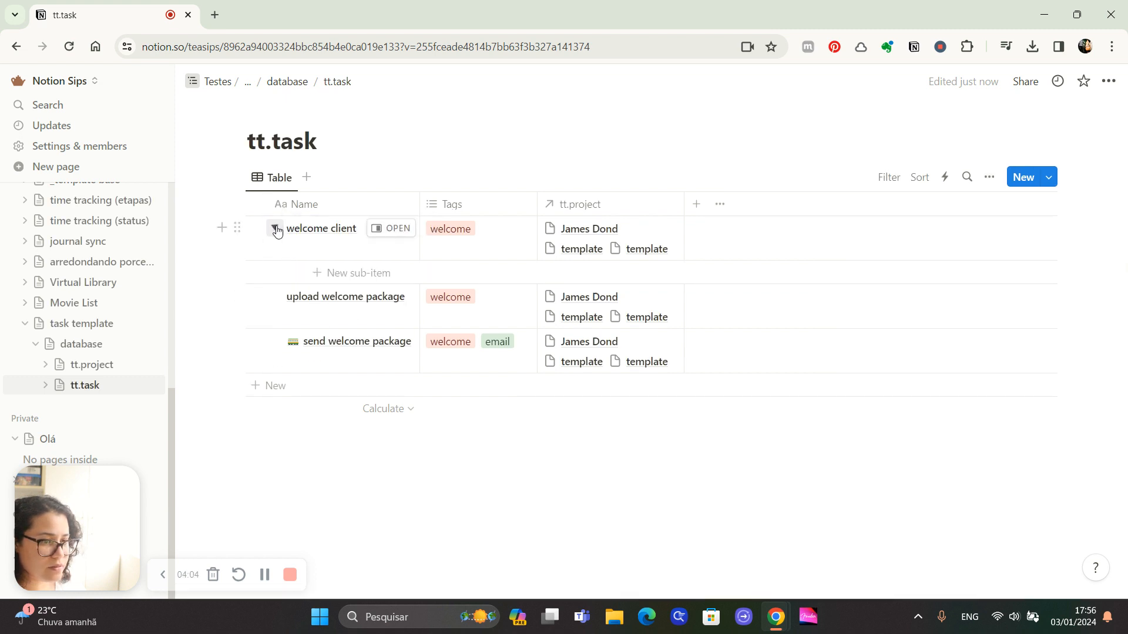
left_click_drag(235, 295, 286, 260)
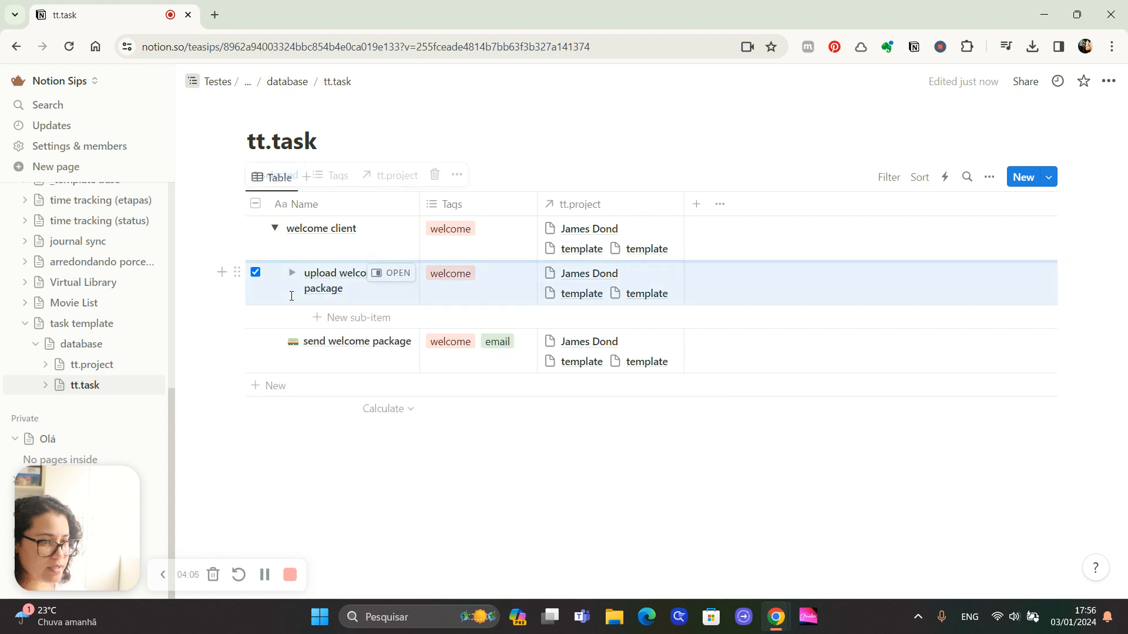
left_click_drag(237, 341, 264, 306)
left_click(275, 230)
left_click(275, 230)
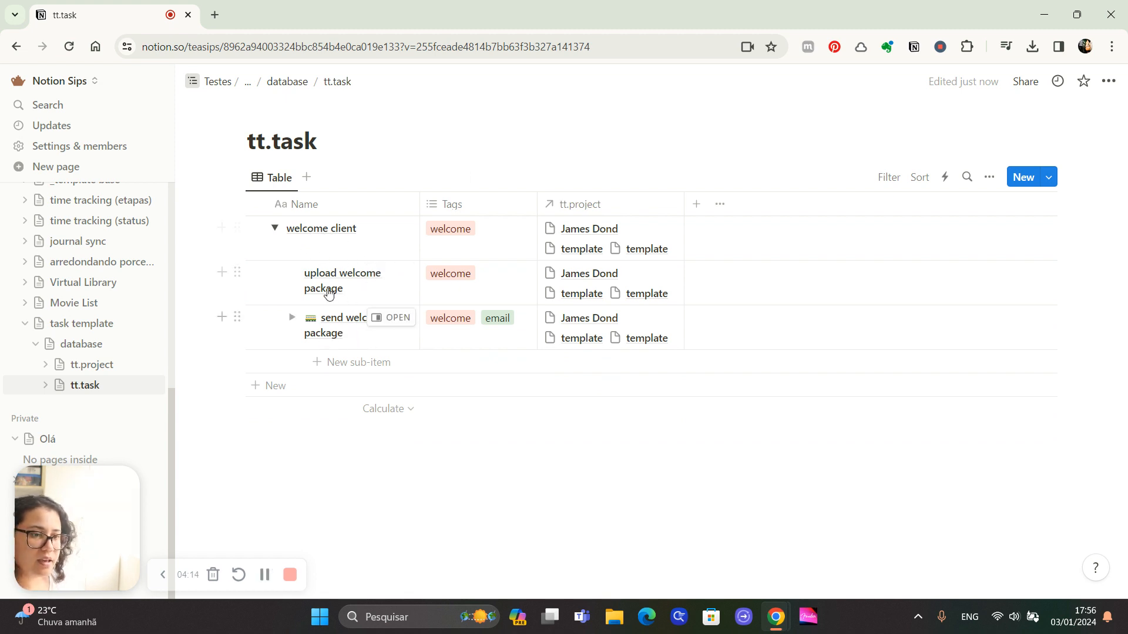
left_click(275, 232)
left_click(275, 233)
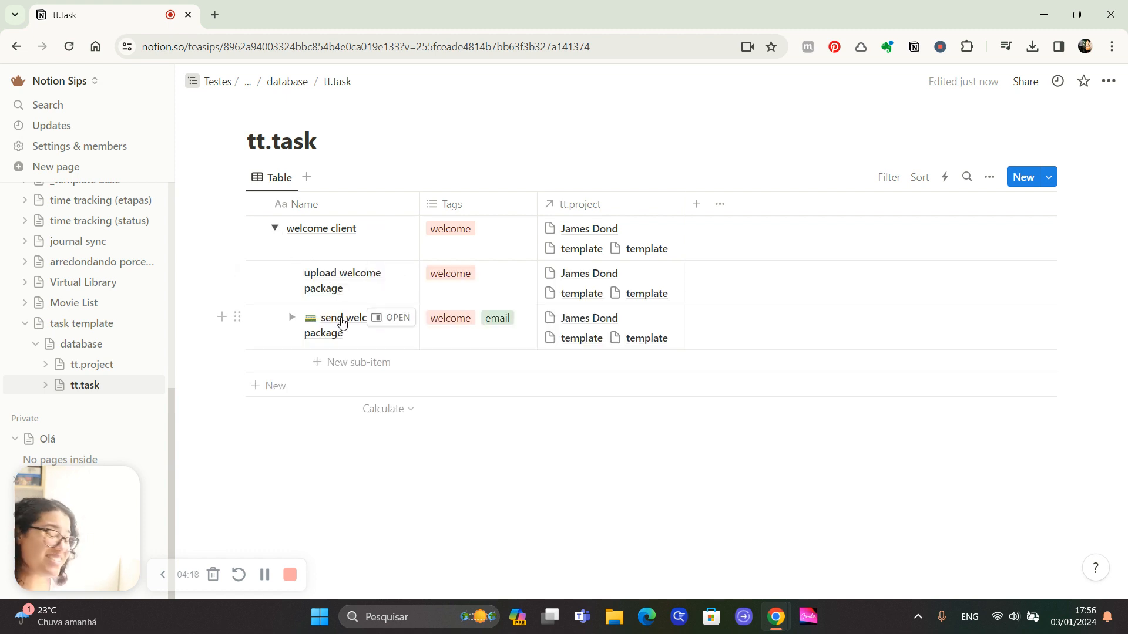
Step: Undo the nesting of both tasks under "welcome client" and collapse that task
key("ctrl+z")
key("ctrl+z")
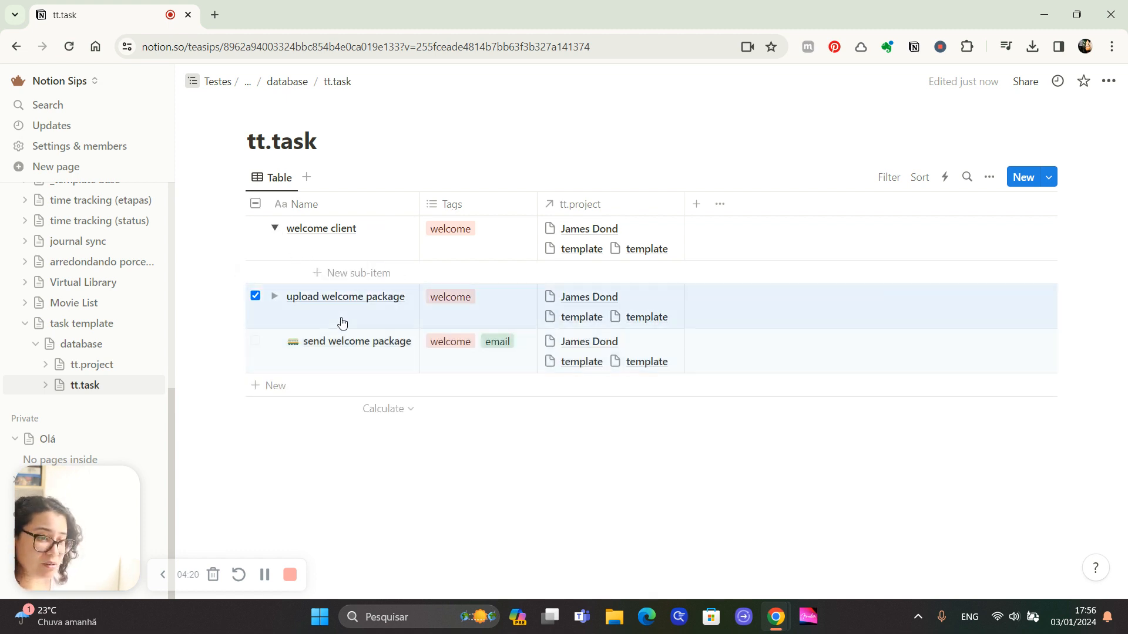
left_click(275, 233)
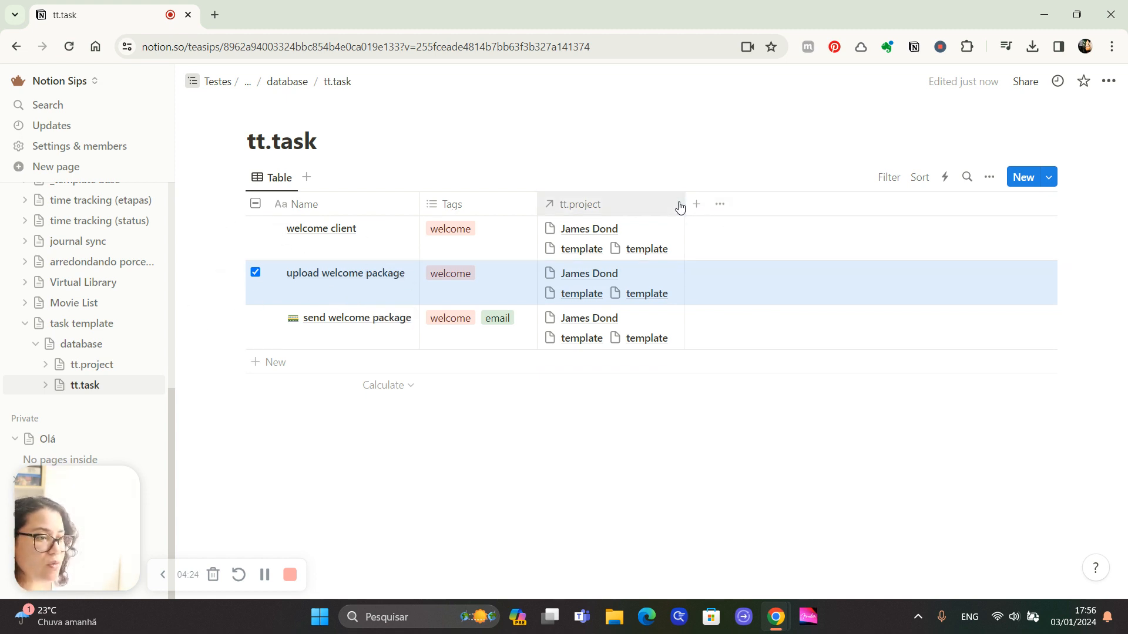
Step: Widen the tt.project column in tt.task slightly, and open the default tt.project template for editing
left_click_drag(684, 204, 709, 201)
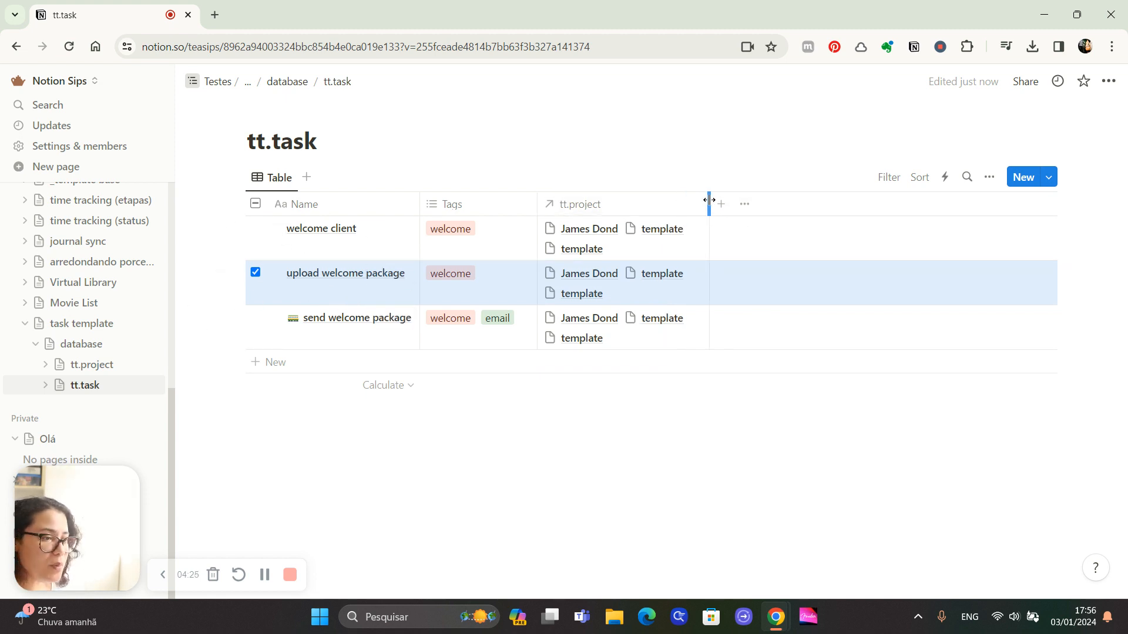
left_click(73, 365)
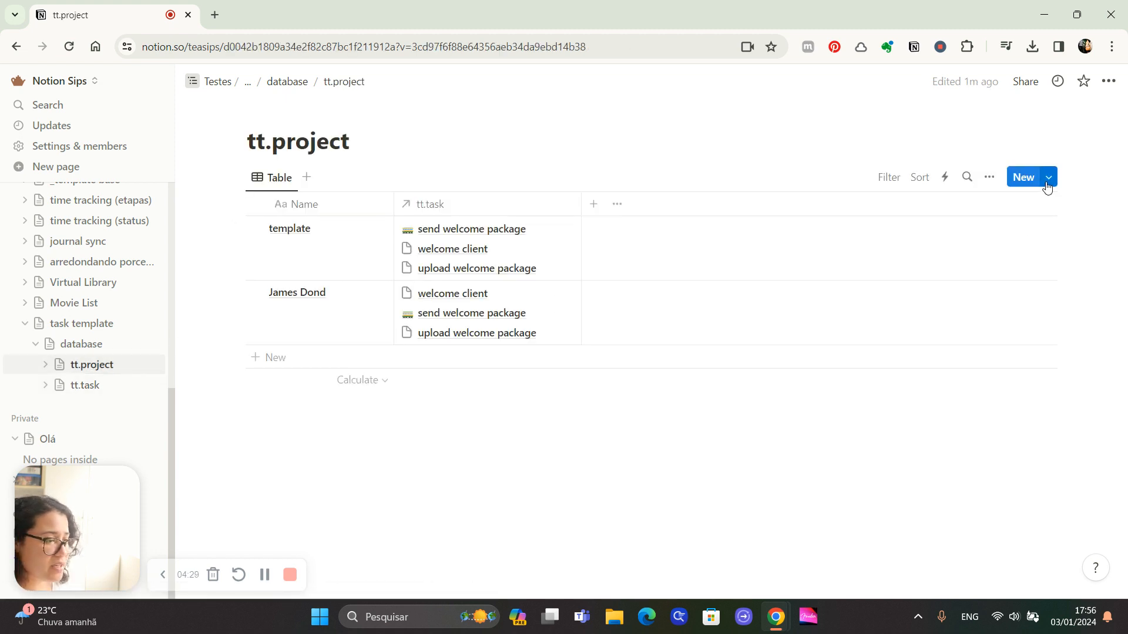
left_click(1048, 186)
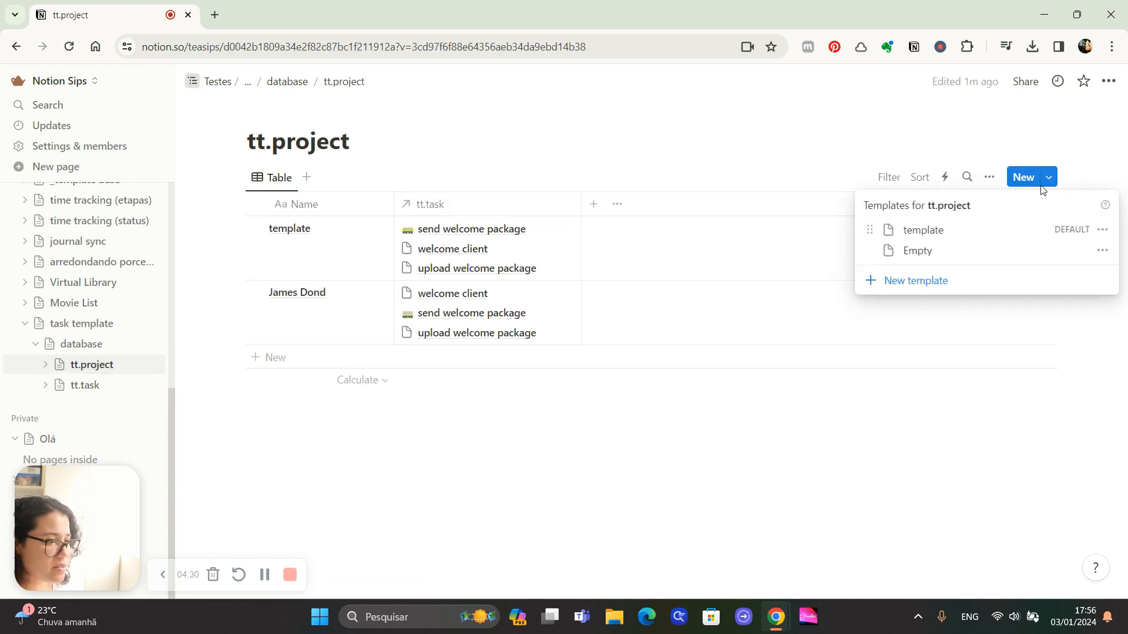
left_click(1101, 230)
left_click(954, 231)
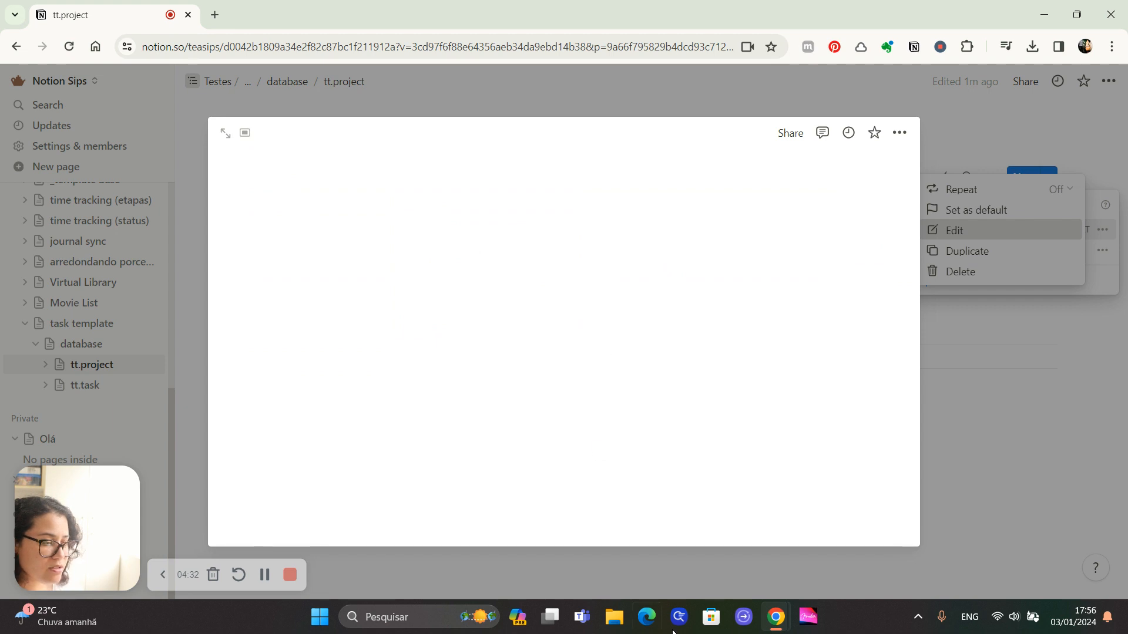
Step: Insert a linked view of the tt.task database into the body of the template
scroll(394, 446, "down", 2)
left_click(345, 403)
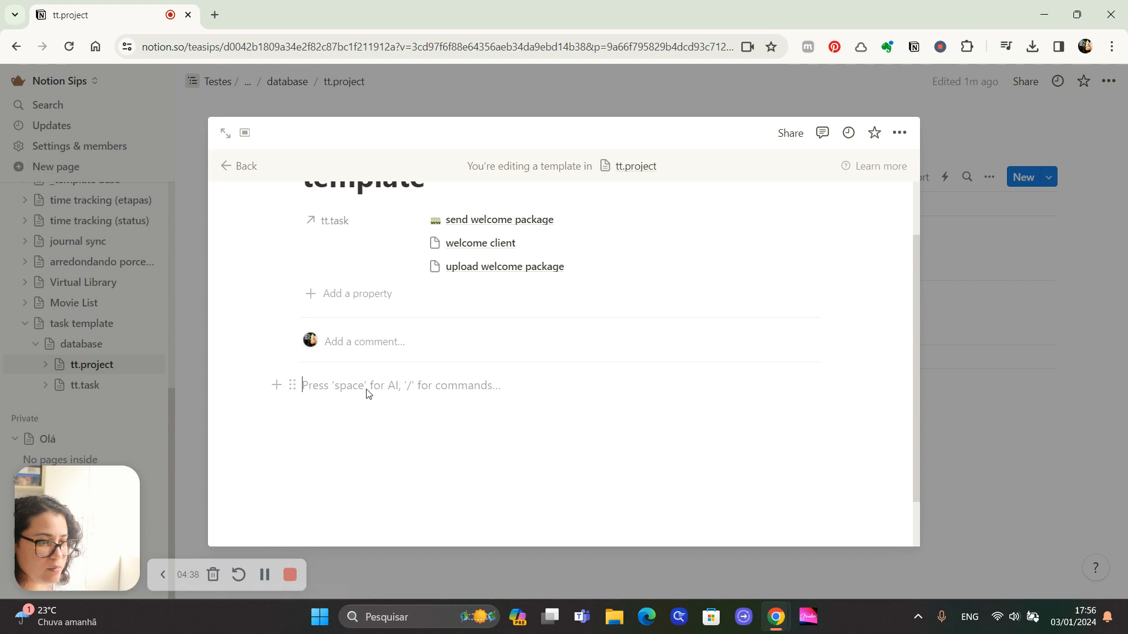
scroll(425, 365, "up", 2)
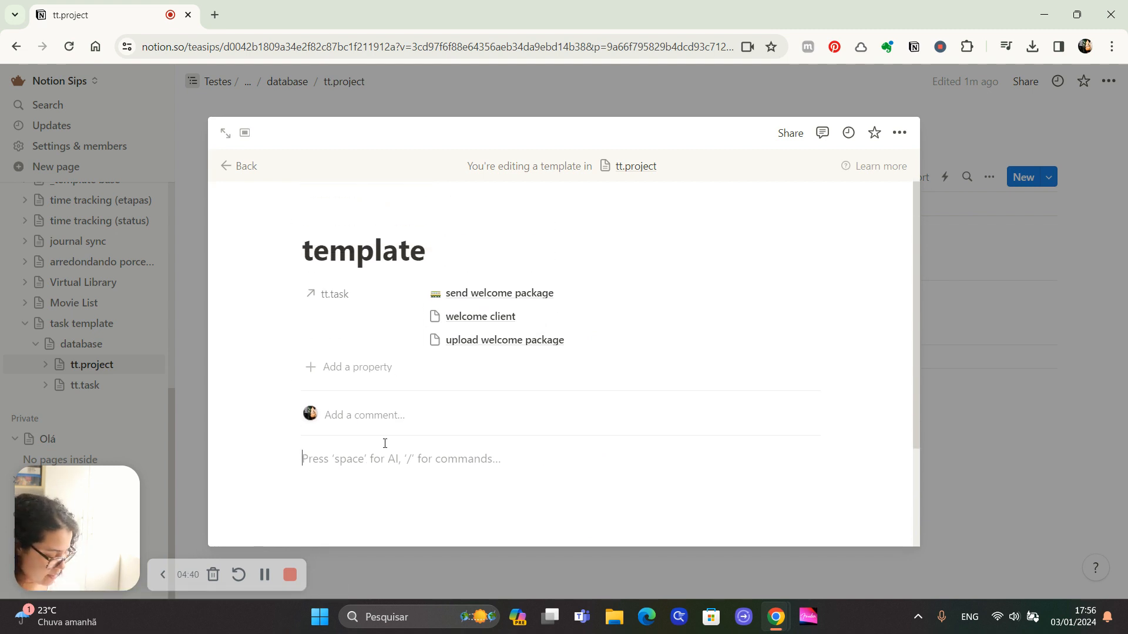
type("/linke")
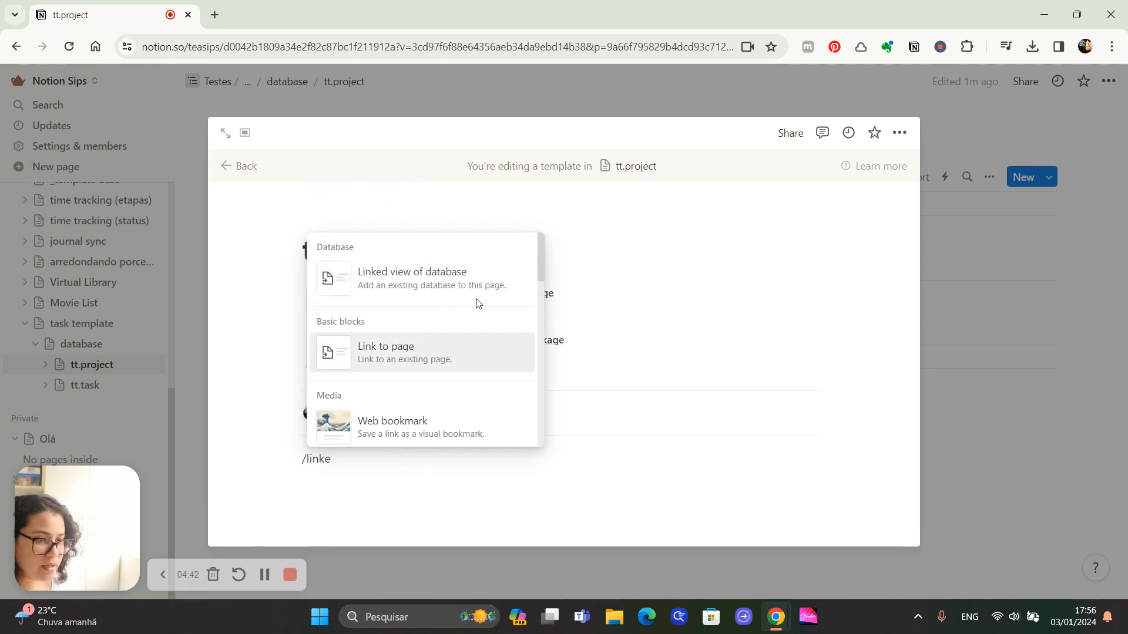
key("Return")
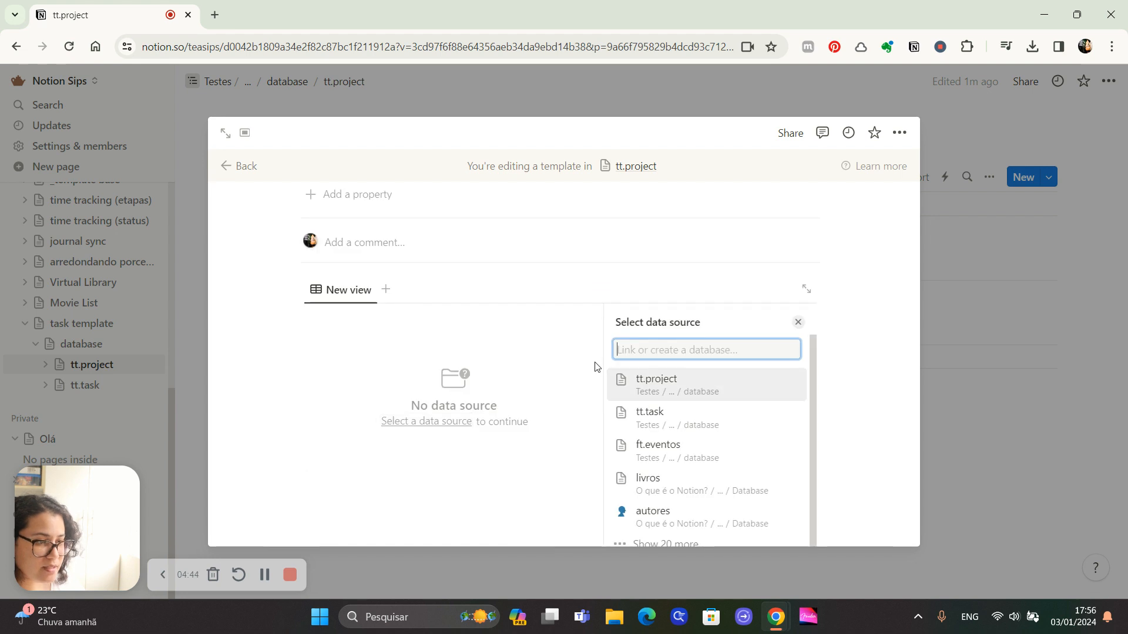
left_click(669, 418)
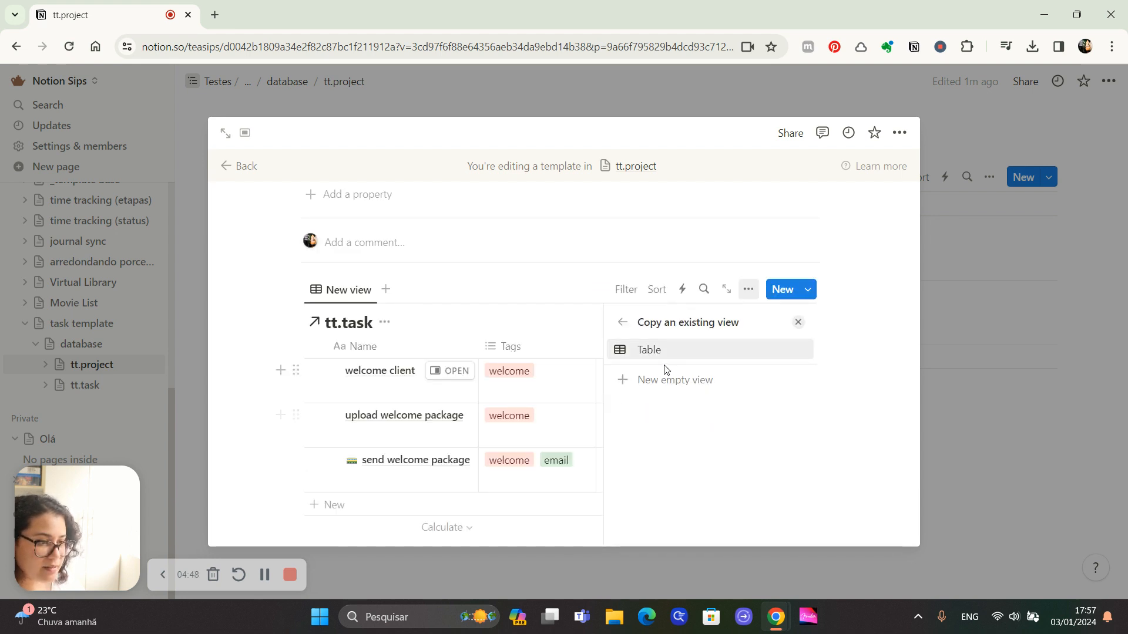
Step: Create a new empty table view named "project's tasks" for the linked database and hide the database title
left_click(668, 389)
type("project's tasks")
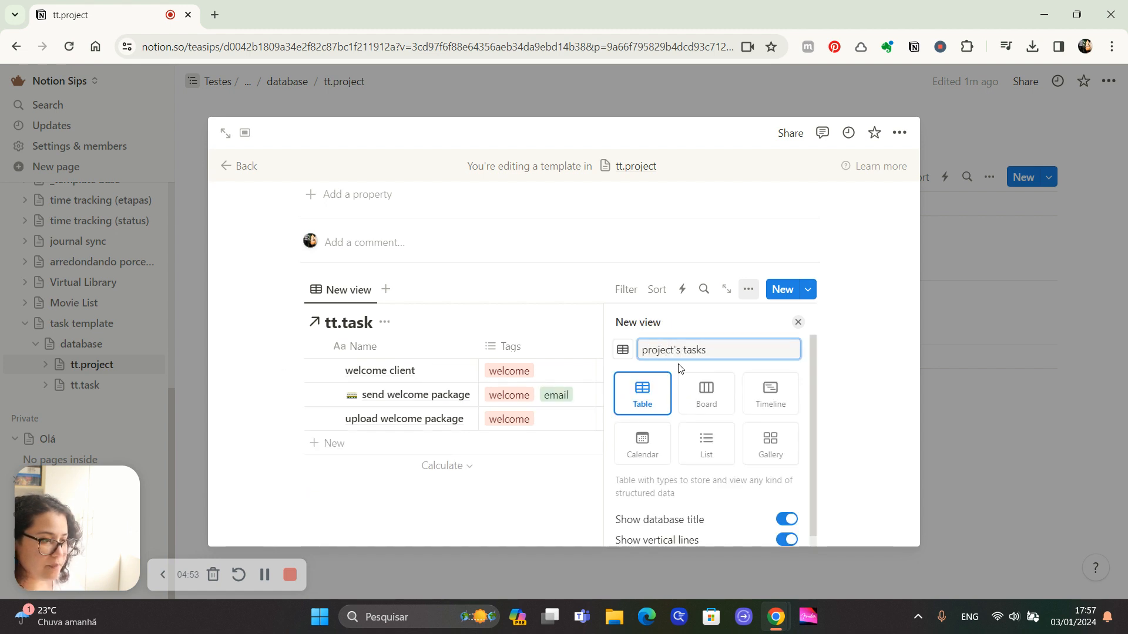
scroll(713, 435, "down", 3)
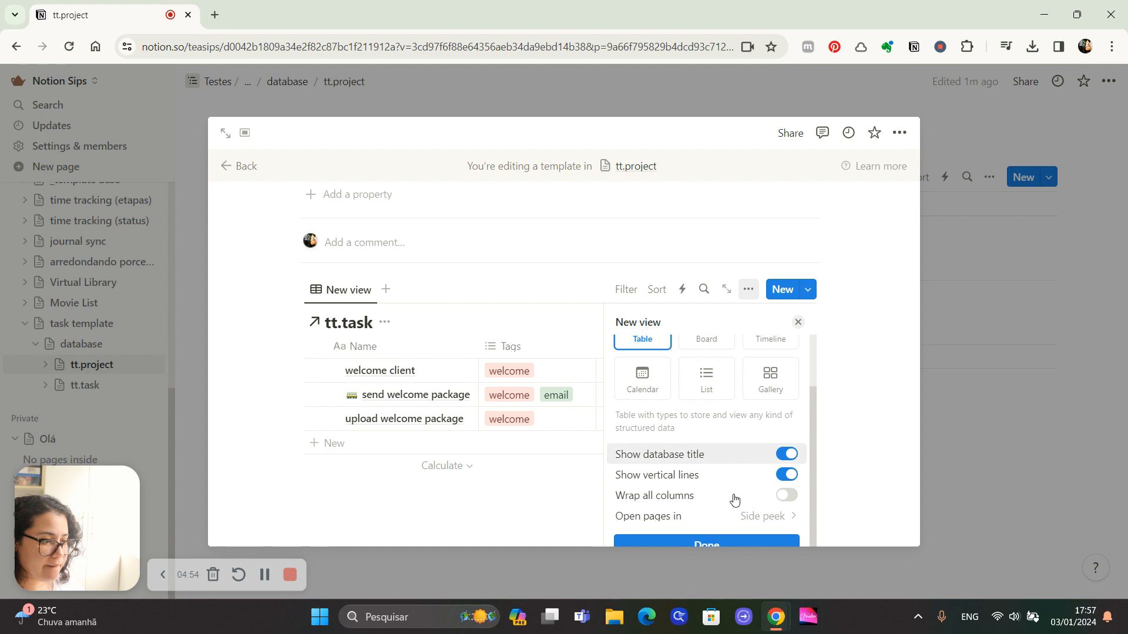
left_click(734, 545)
left_click(385, 321)
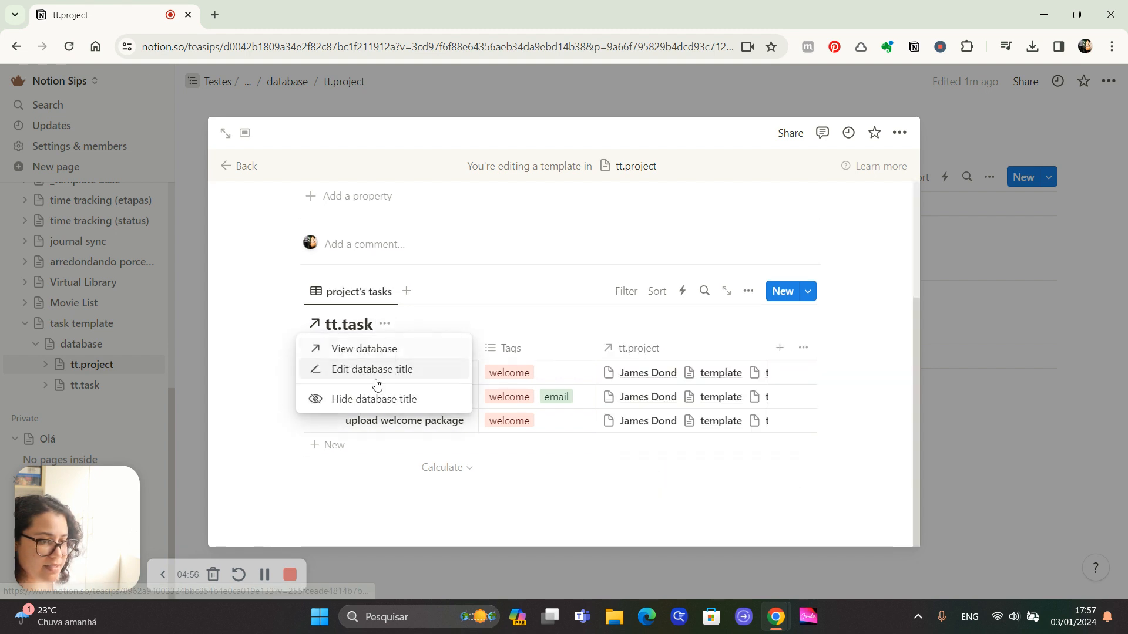
left_click(374, 395)
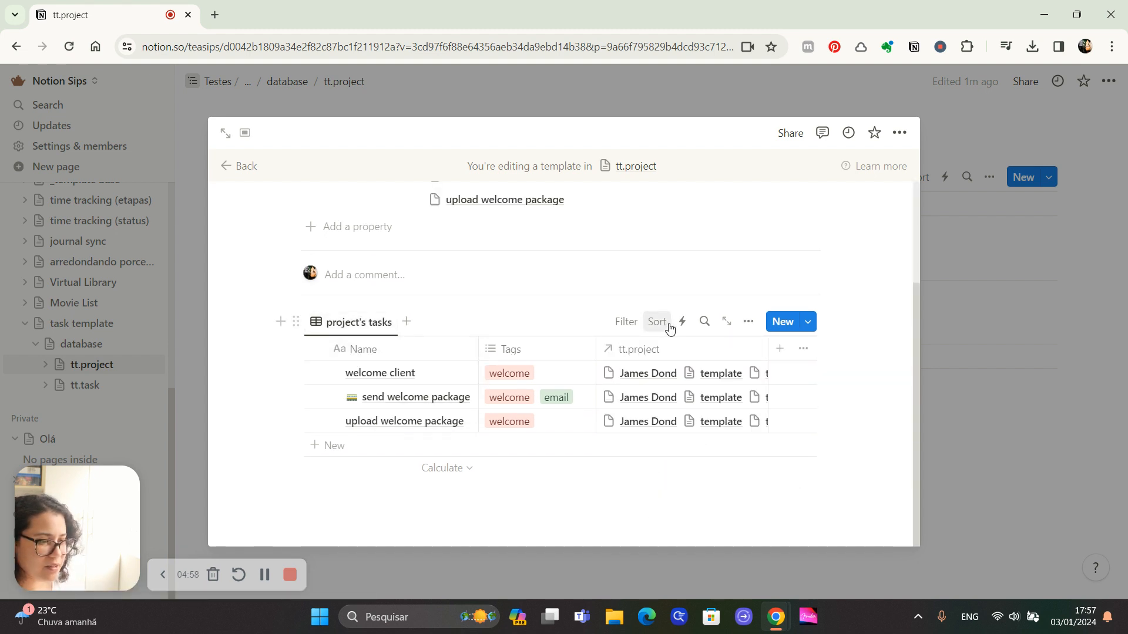
Step: Add a tt.project filter to the "project's tasks" view without choosing a value
left_click(626, 322)
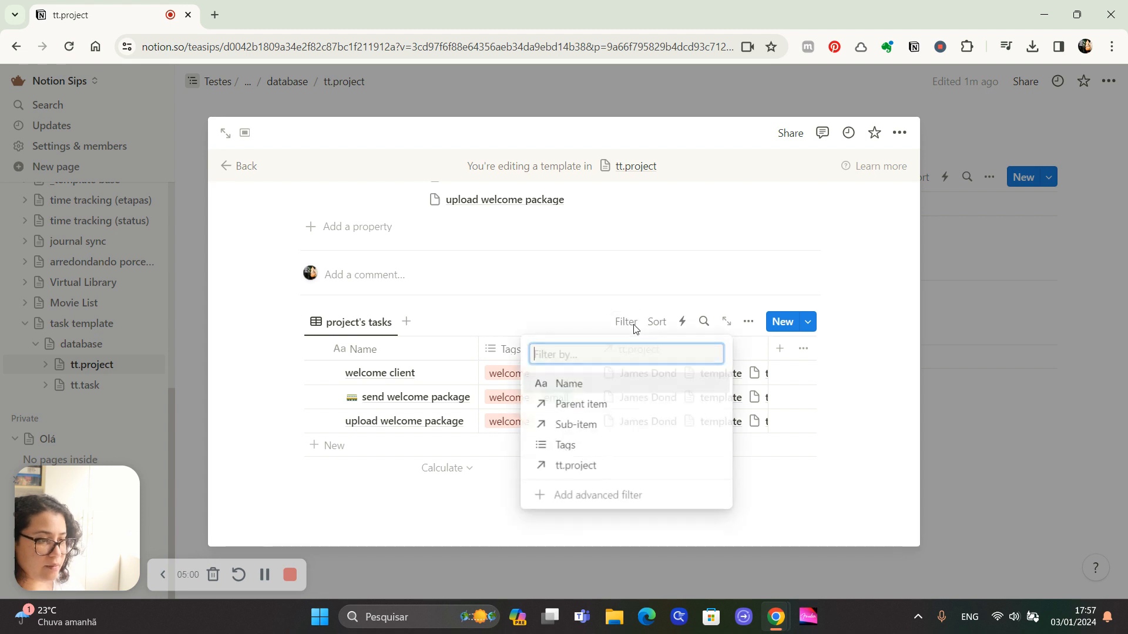
left_click(576, 466)
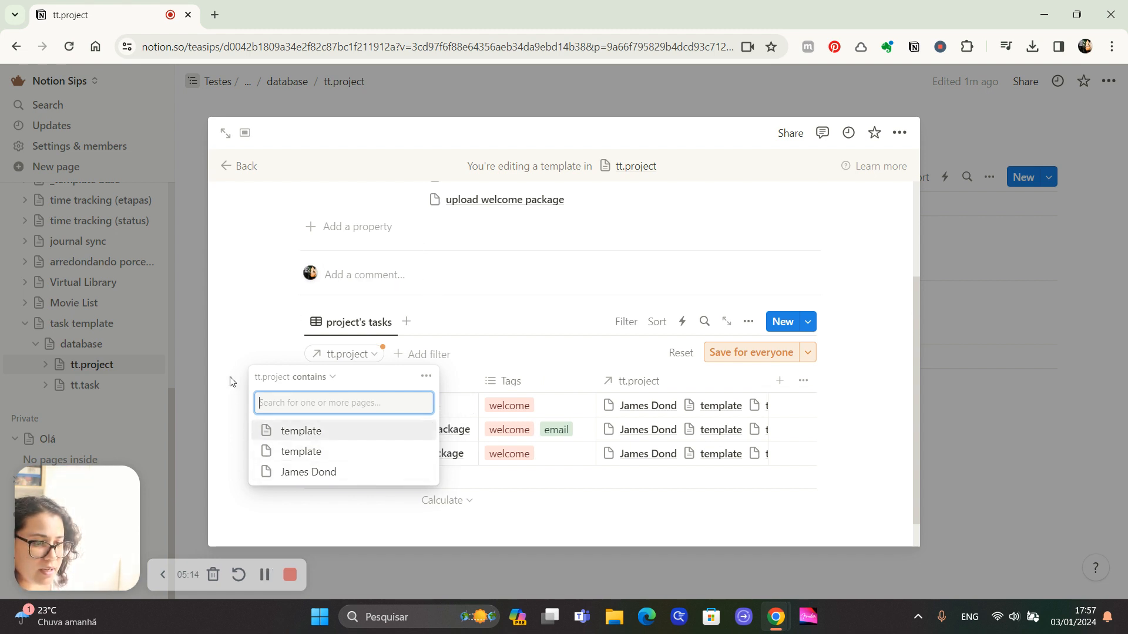
left_click(269, 441)
Step: Rename the template page as "project template"
scroll(276, 440, "up", 3)
left_click(365, 257)
double_click(366, 258)
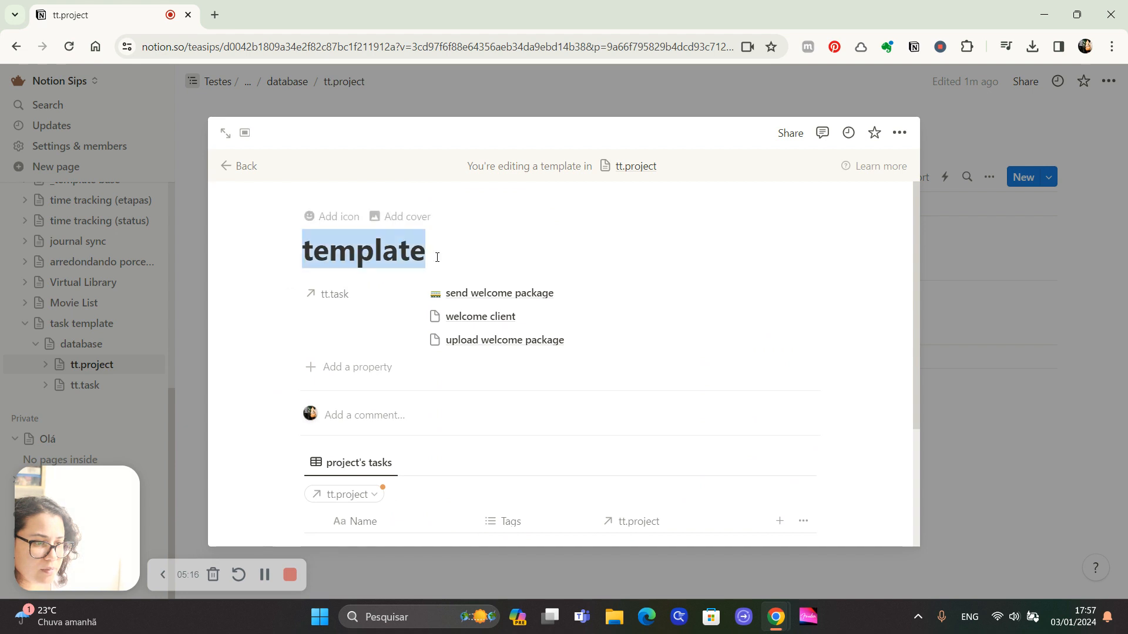
double_click(384, 263)
type("proje")
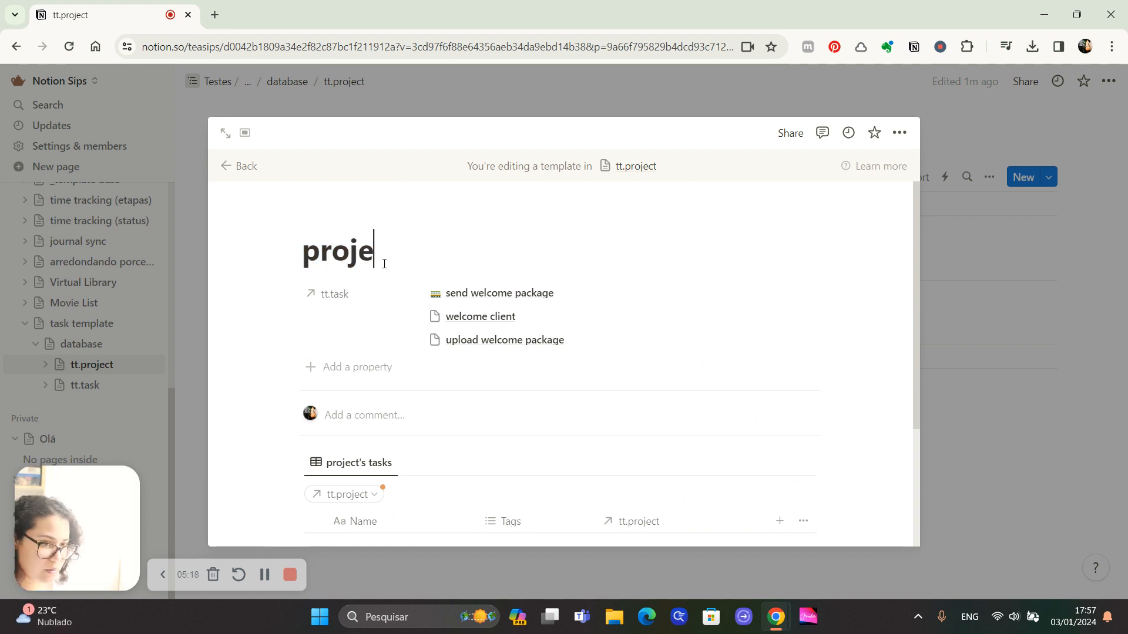
type("ct e")
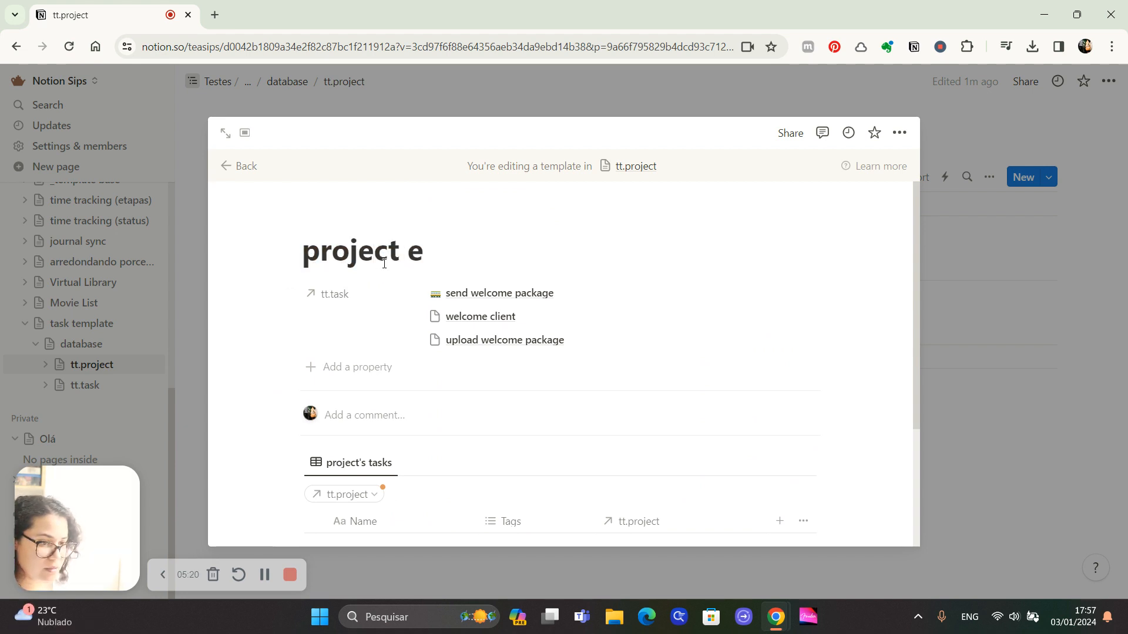
key("BackSpace")
type("template")
Step: Set the tt.project filter to contain "project template" and save the filter for everyone
scroll(386, 365, "down", 3)
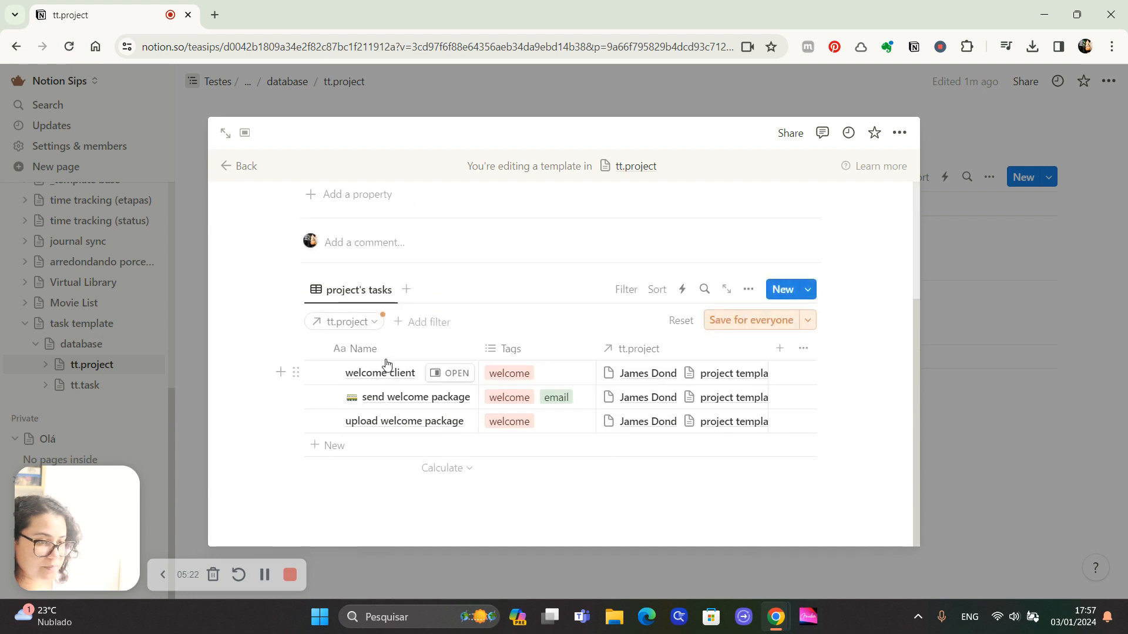
left_click(357, 322)
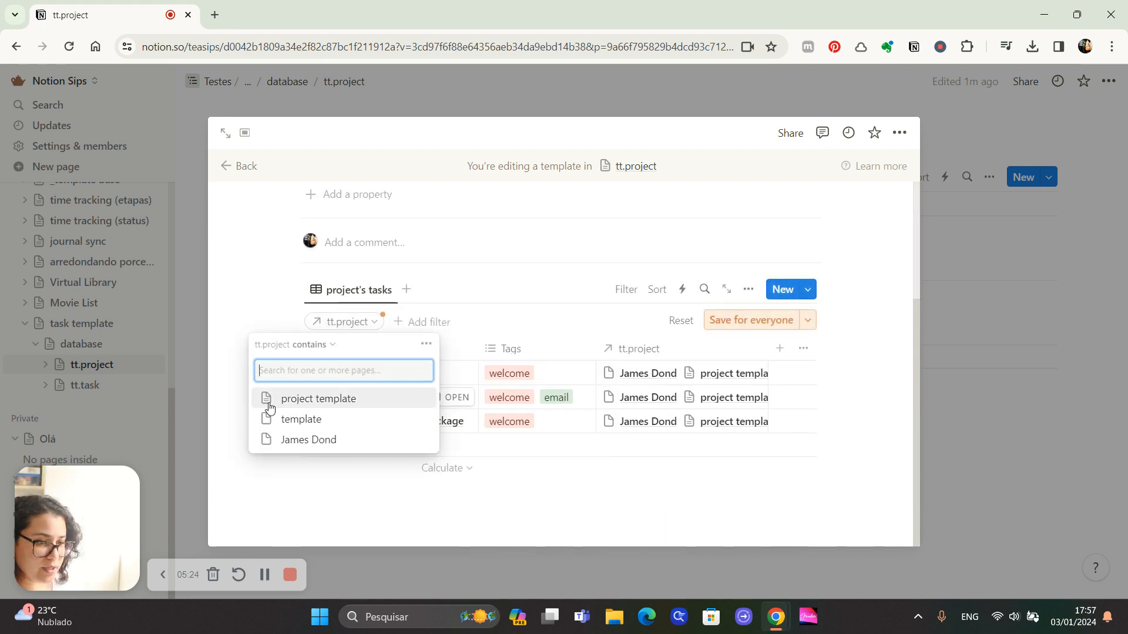
left_click(300, 400)
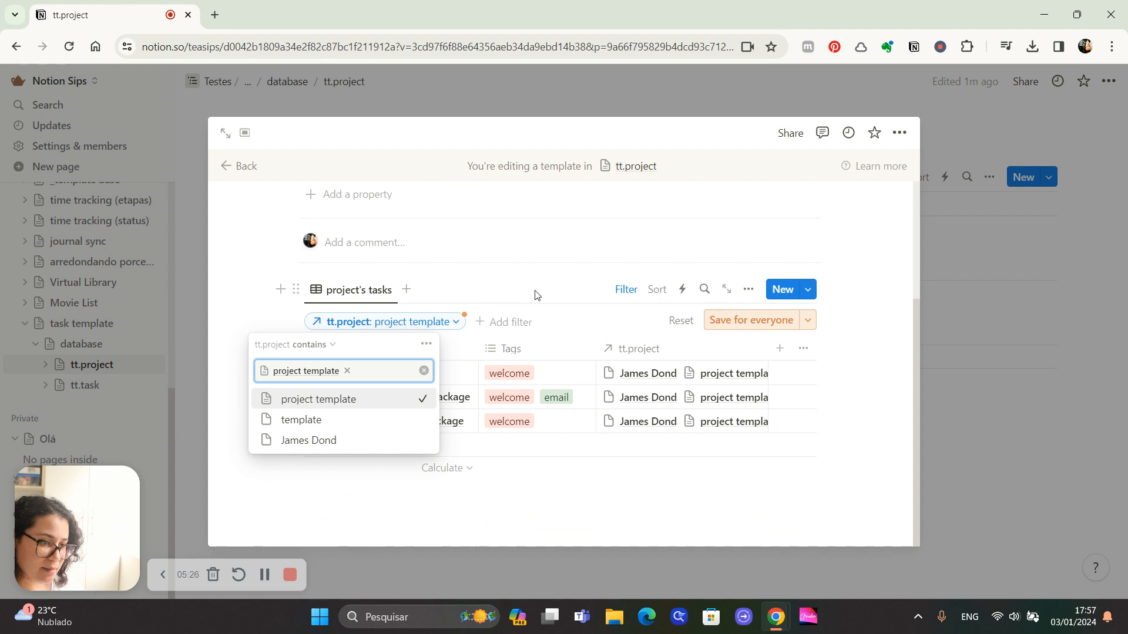
left_click(750, 321)
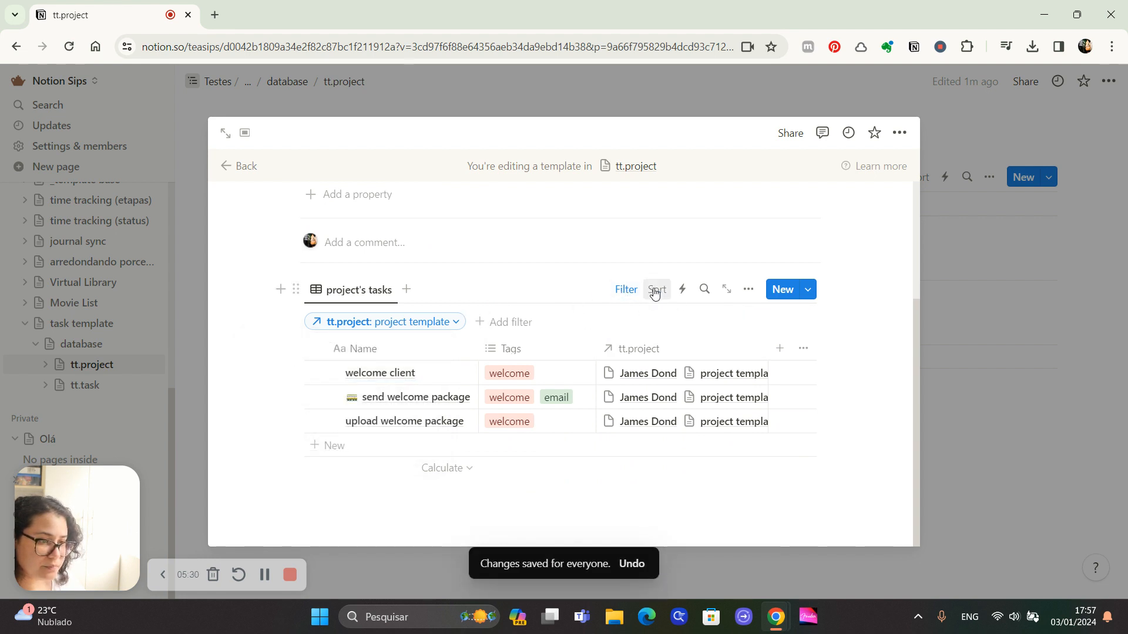
Step: Remove all three linked tasks from the template's tt.task property
scroll(632, 289, "up", 3)
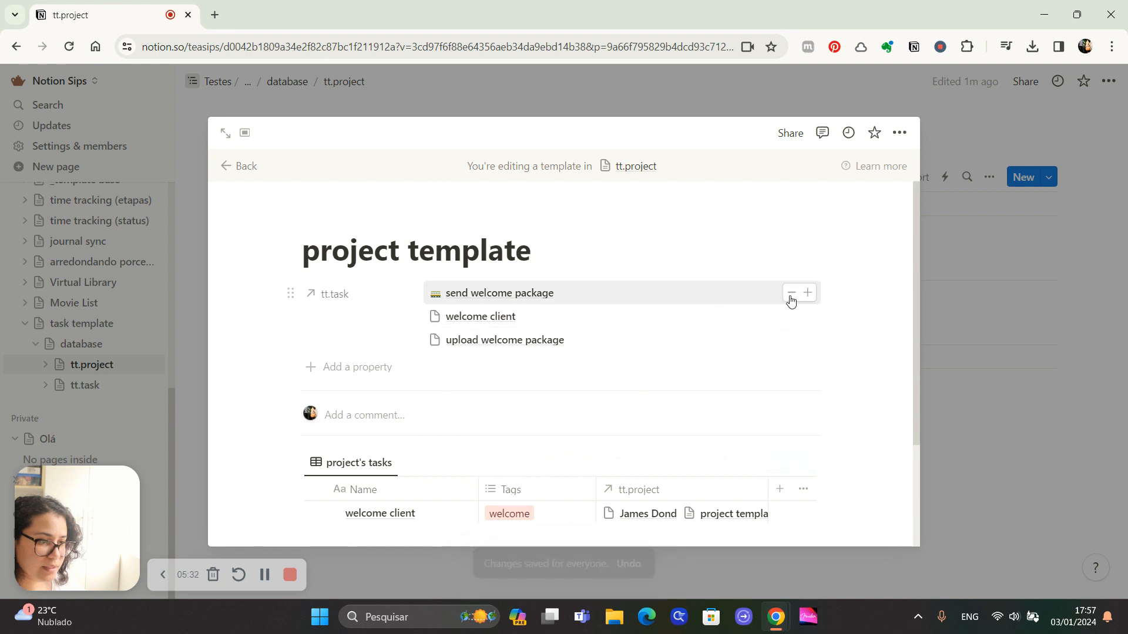
left_click(791, 292)
left_click(791, 297)
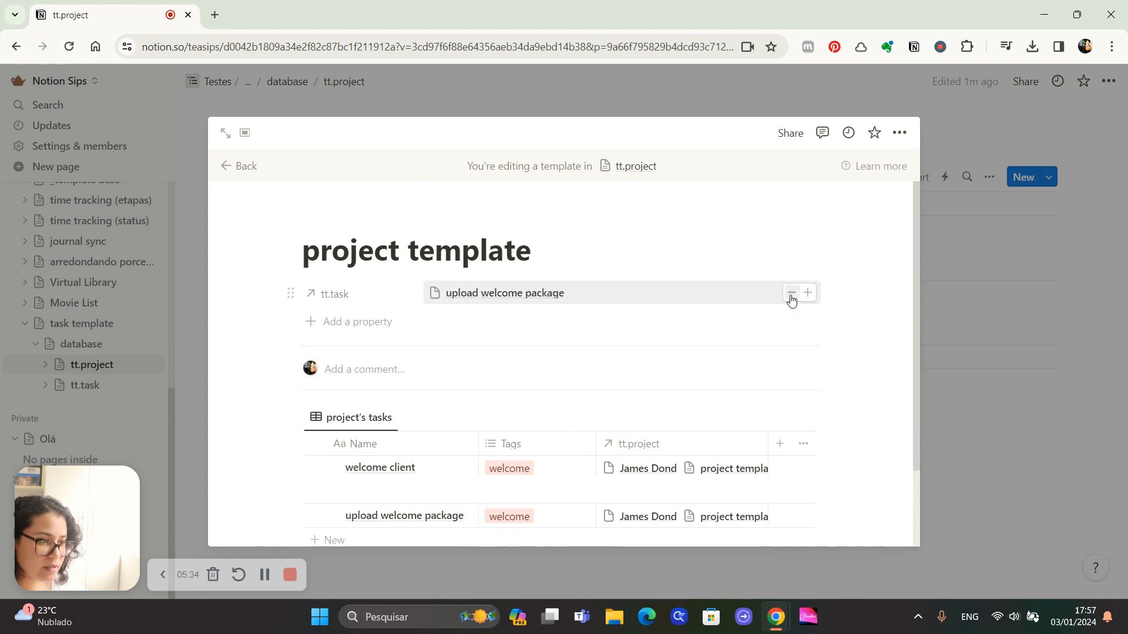
left_click(788, 296)
scroll(454, 410, "down", 2)
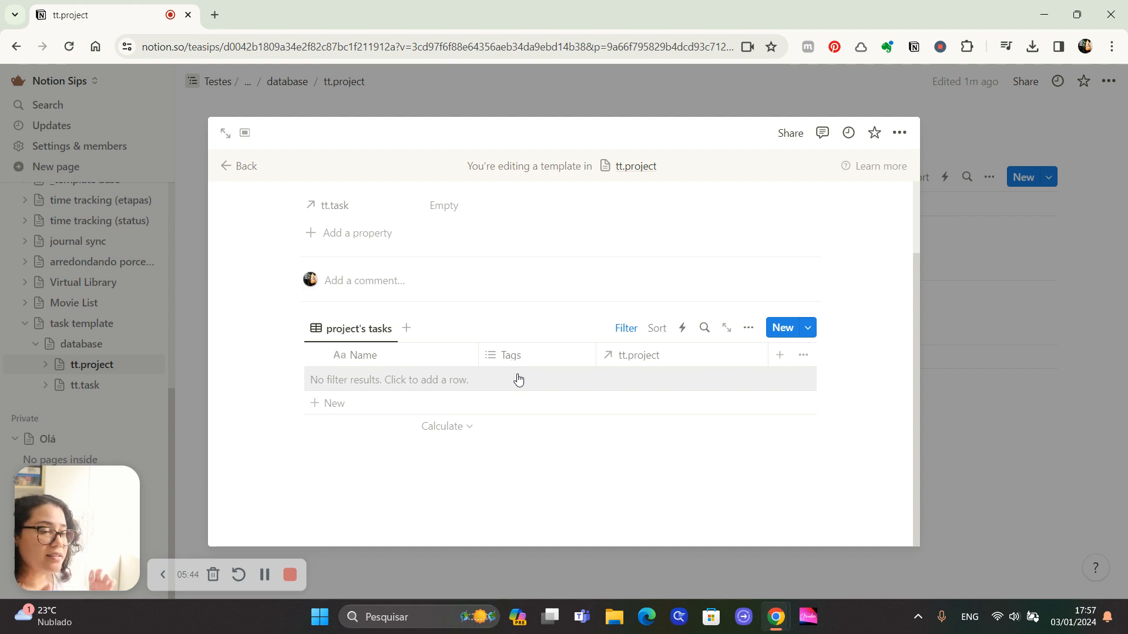
Step: Check the filter applied to the "project's tasks" view and hide it again
left_click(627, 327)
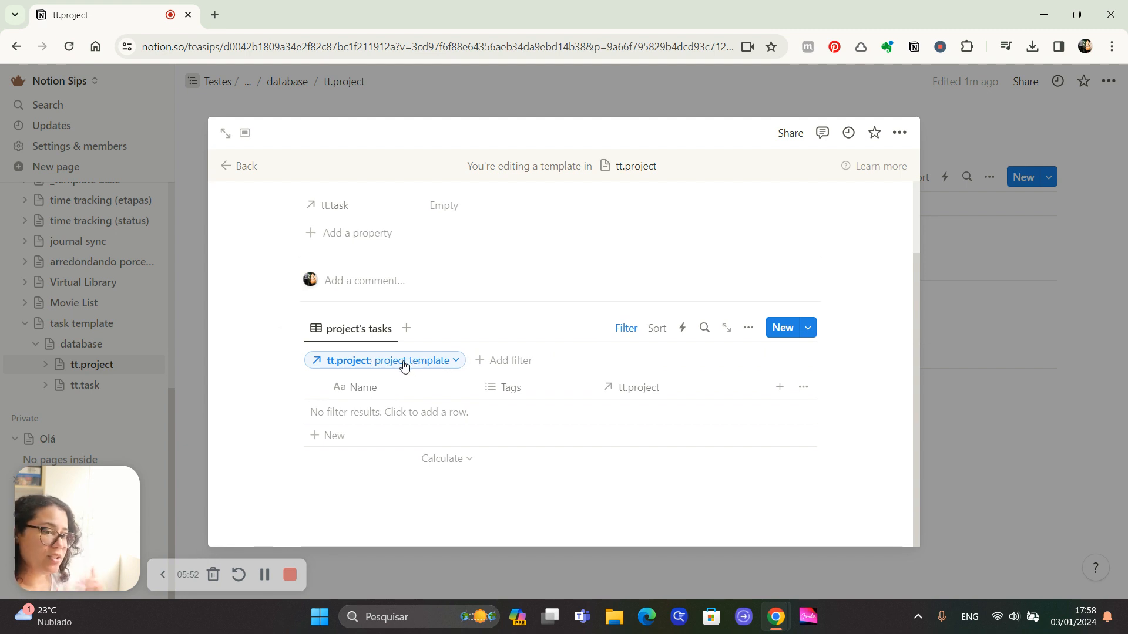
left_click(625, 328)
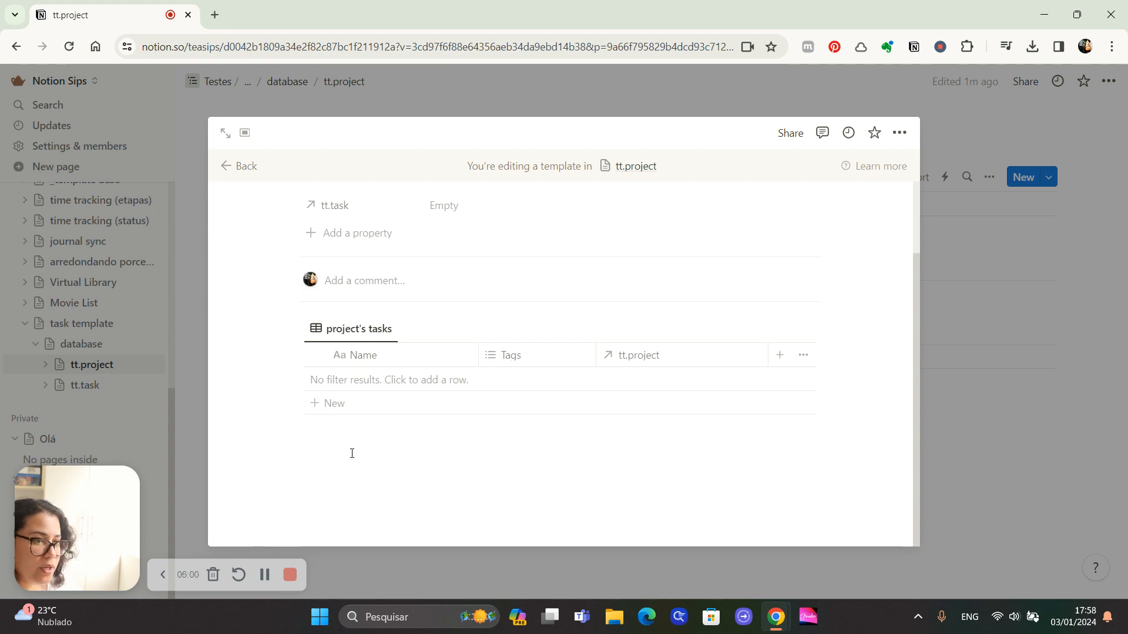
left_click(264, 575)
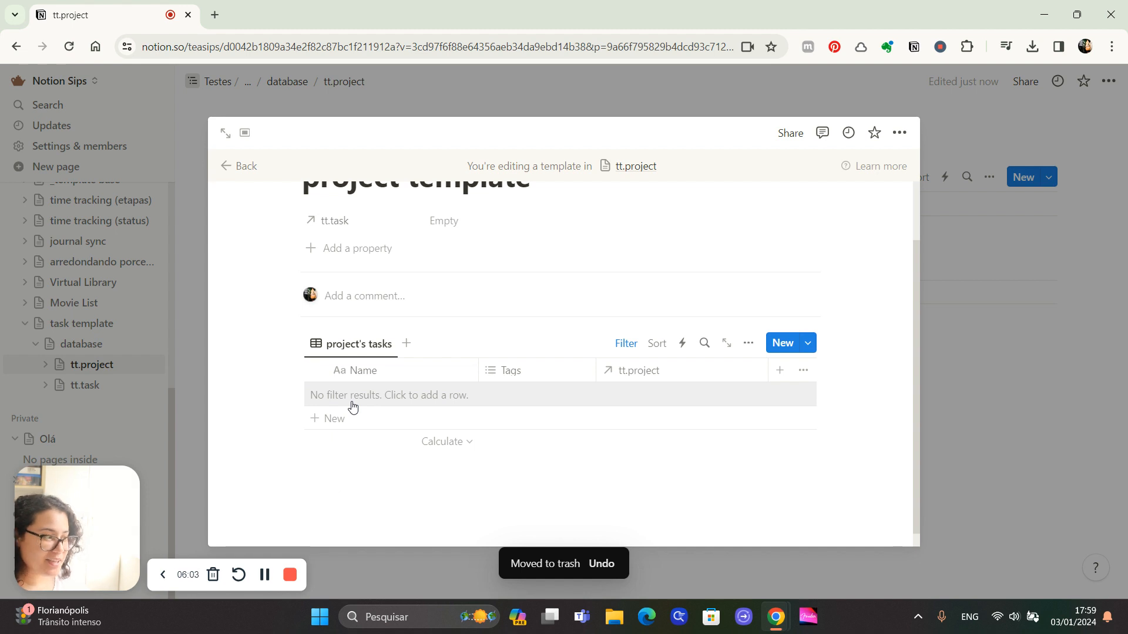
Step: Add two tasks, "welcome client" and "upload welcome package", to the template's "project's tasks" view
left_click(353, 397)
type("welcome client")
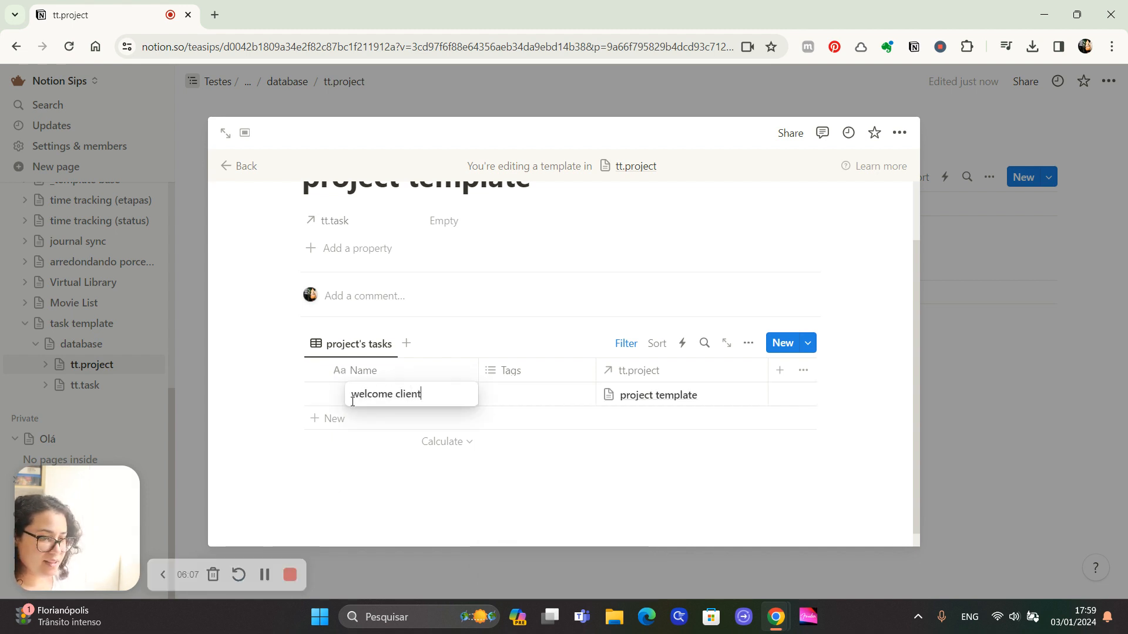
key("Return")
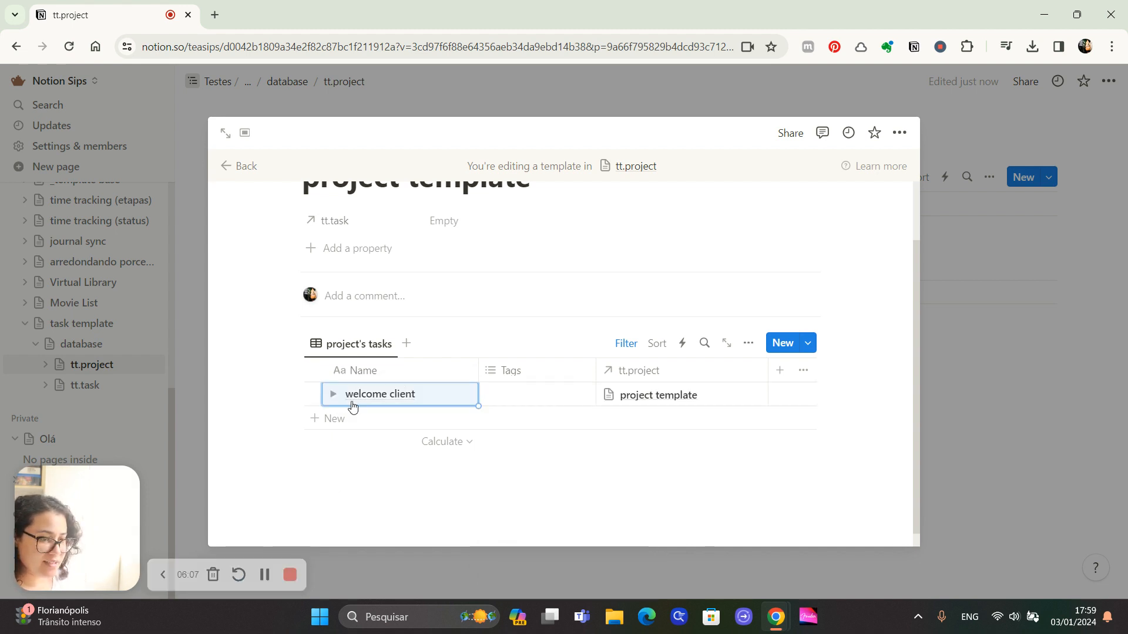
left_click(367, 417)
type("upload welcome package")
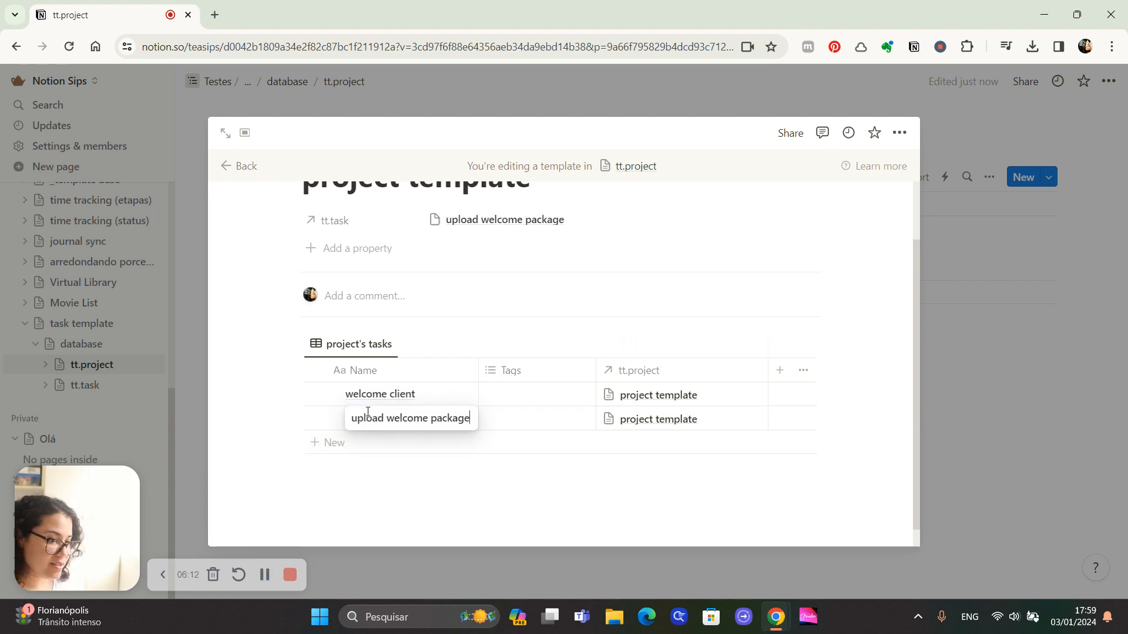
key("Return")
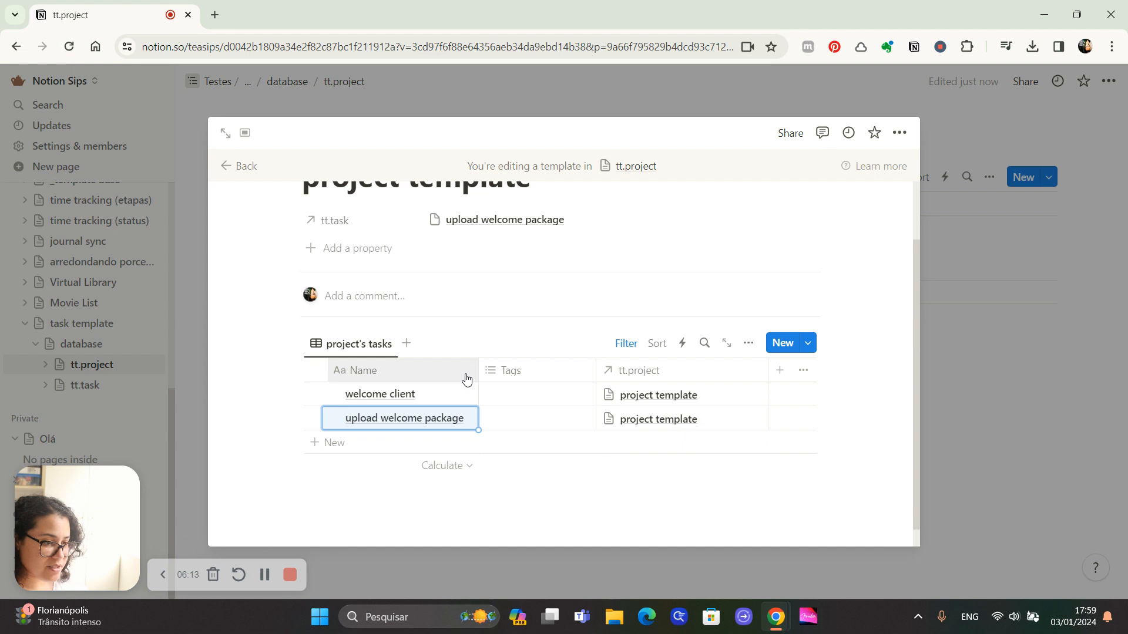
Step: Leave the template editor and create two new tt.project pages from the default "project template"
left_click(243, 166)
left_click(1022, 185)
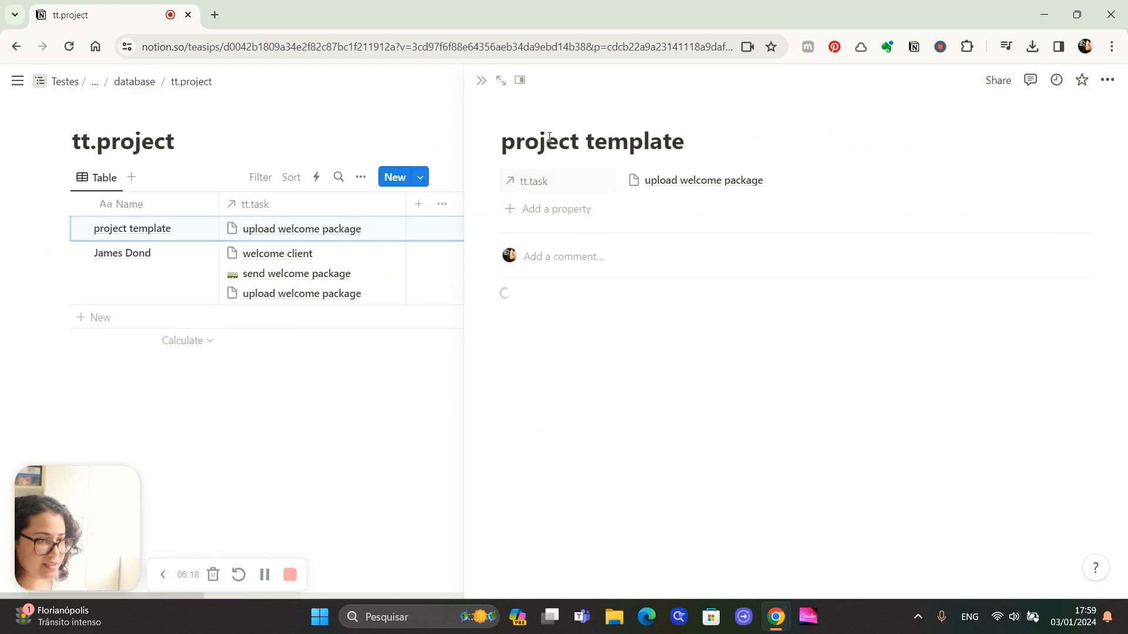
left_click(483, 82)
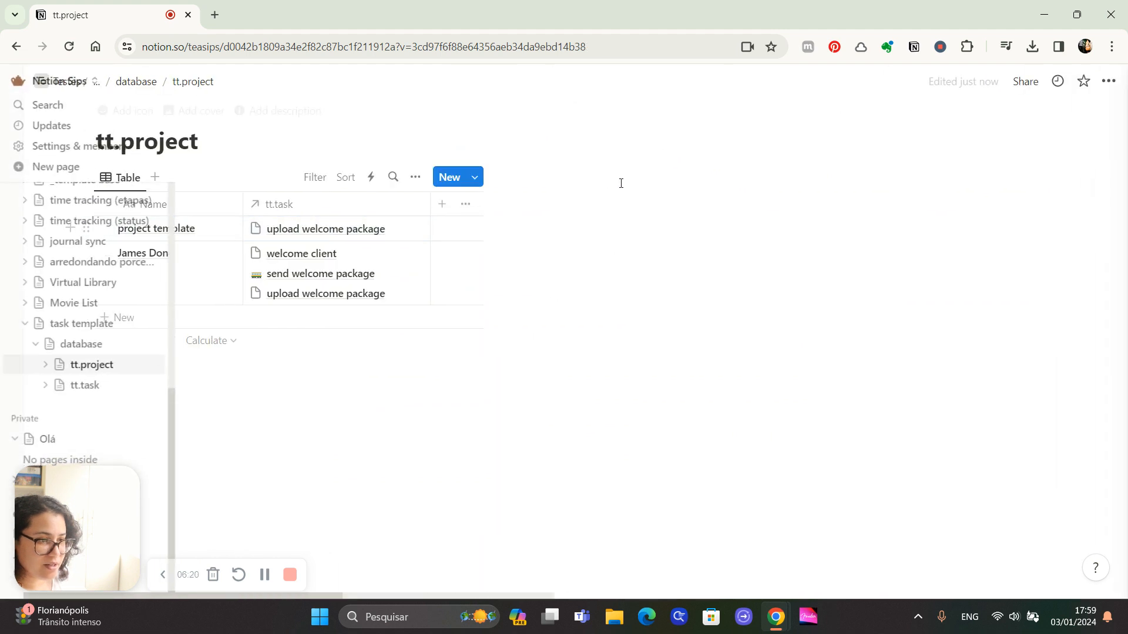
left_click(1023, 177)
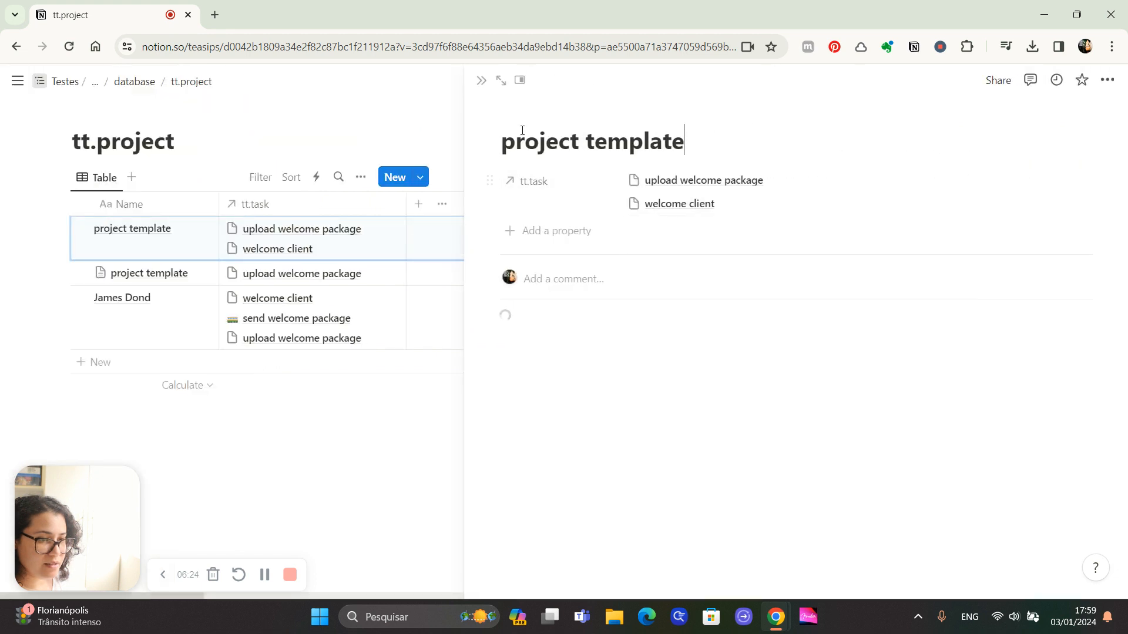
Step: Open the "welcome client" task linked to the newest project page and rename it "hello"
left_click(695, 203)
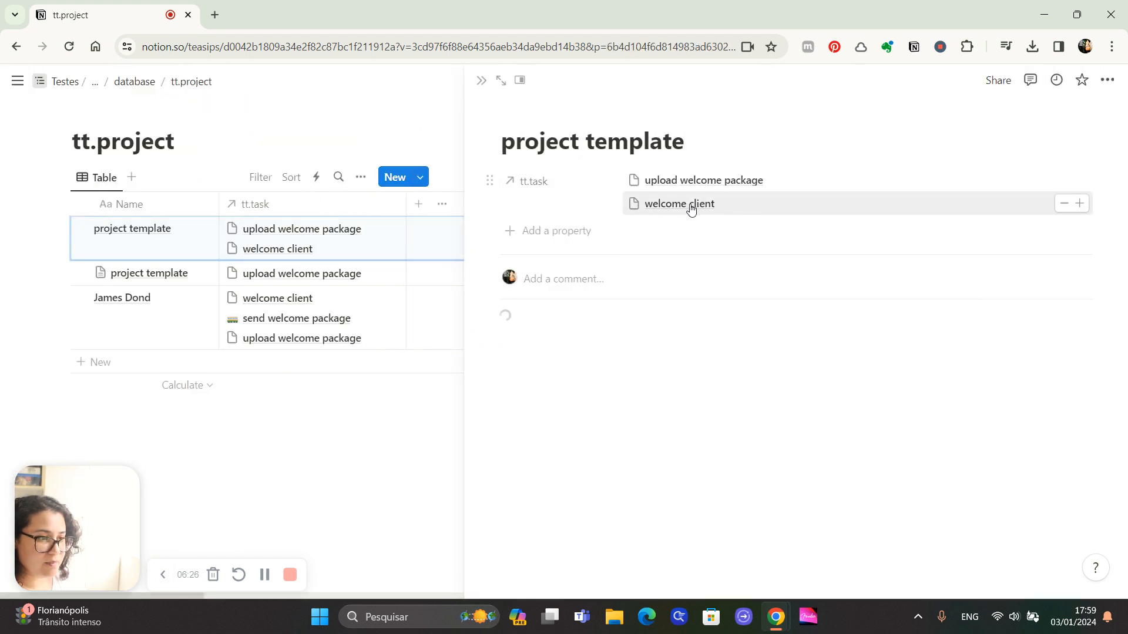
triple_click(575, 143)
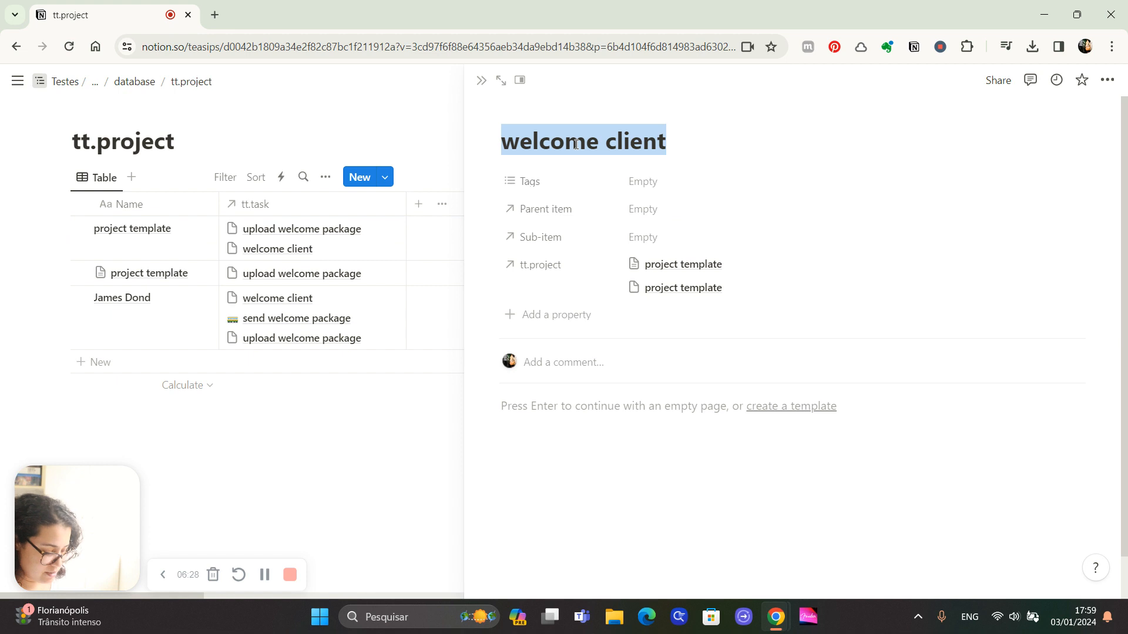
type("hello")
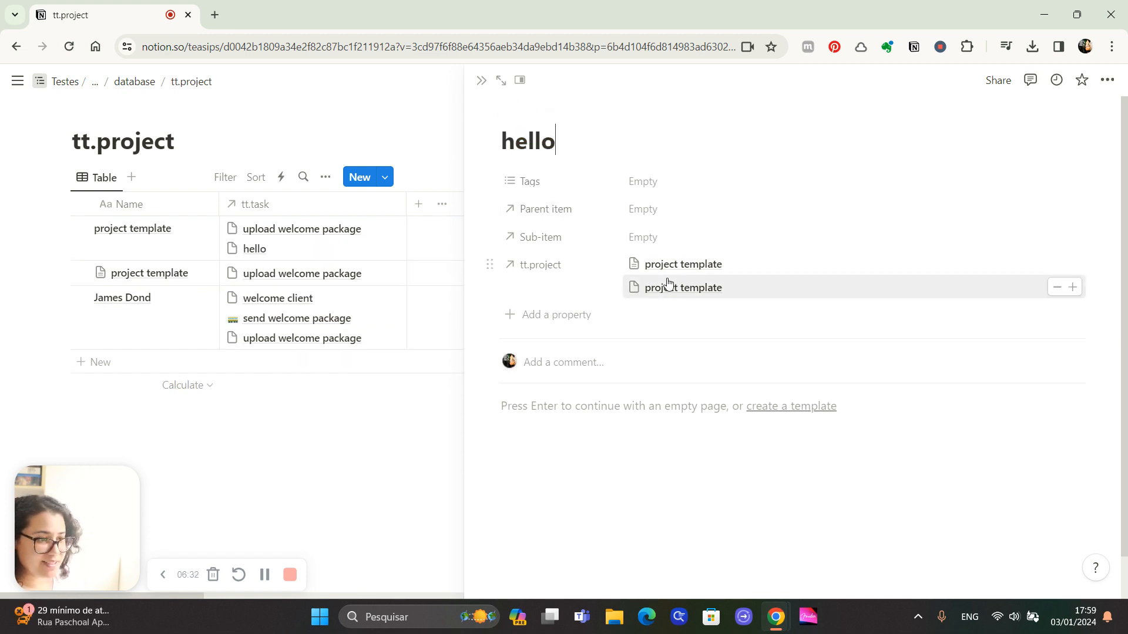
Step: Delete both "project template" pages from the tt.project table and close the open task page
left_click(80, 227)
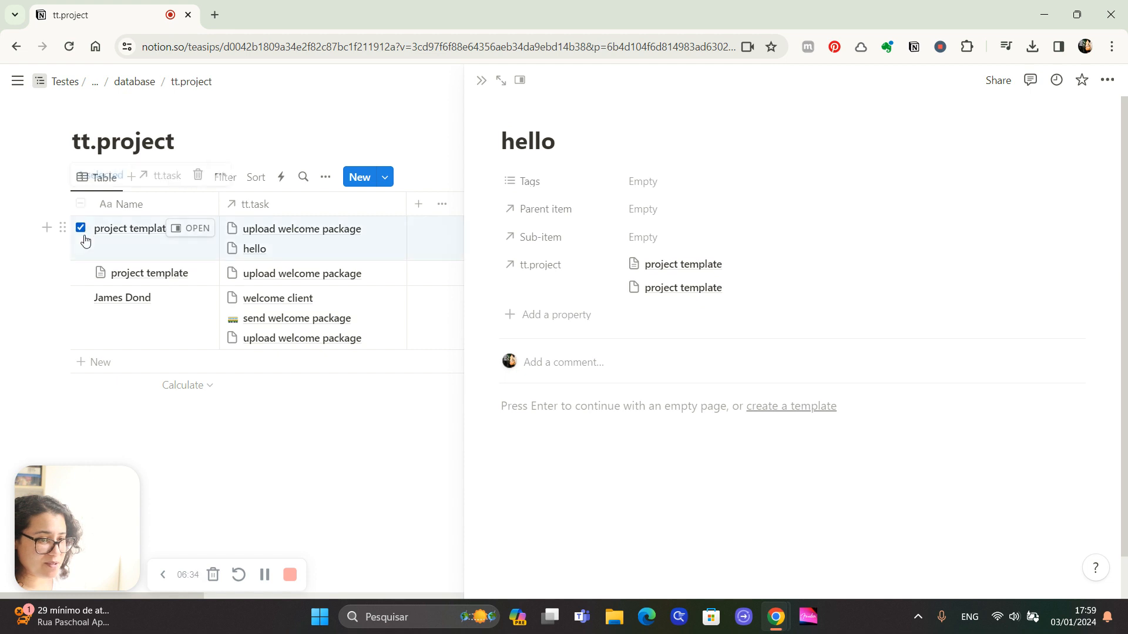
left_click(81, 273)
key("Delete")
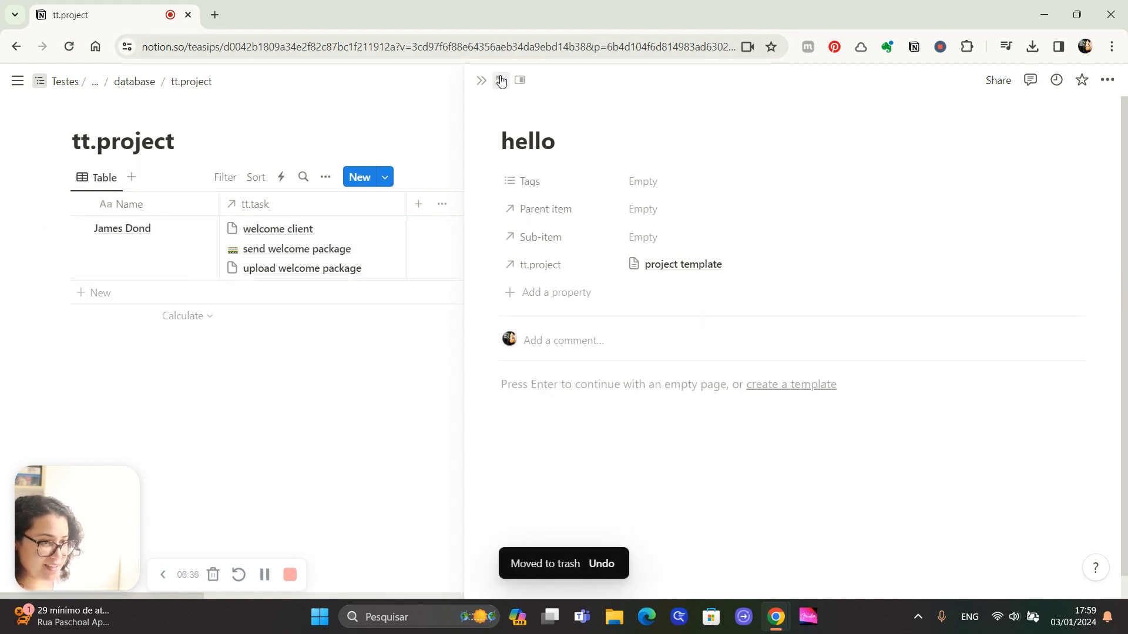
left_click(481, 81)
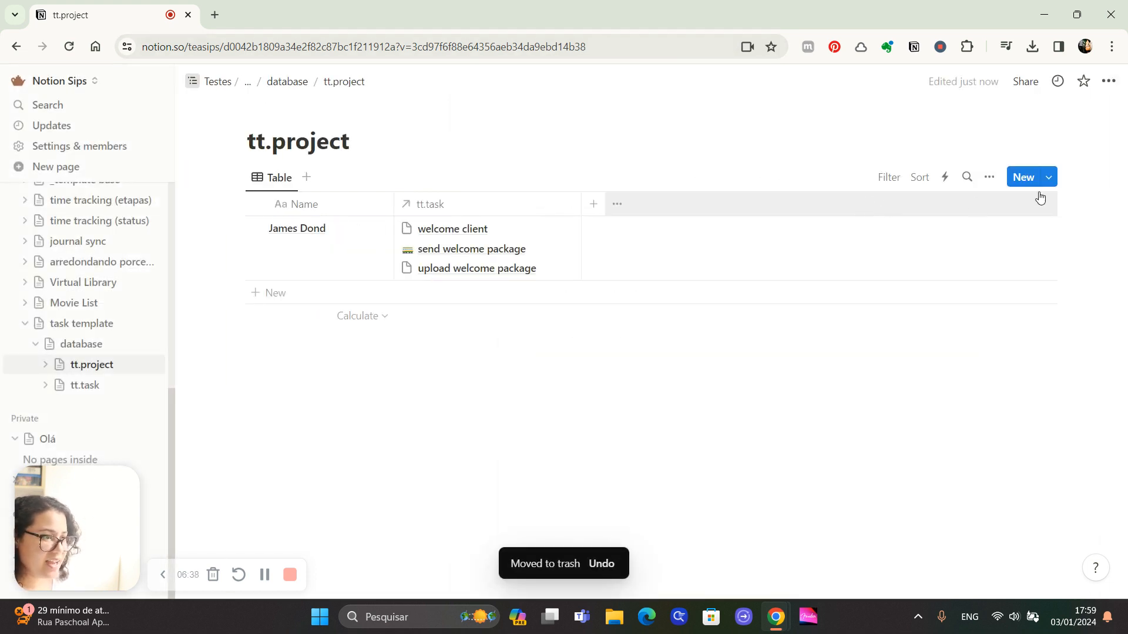
Step: In the project template, clear both tasks from the tt.task property and delete them from the "project's tasks" view
left_click(1048, 177)
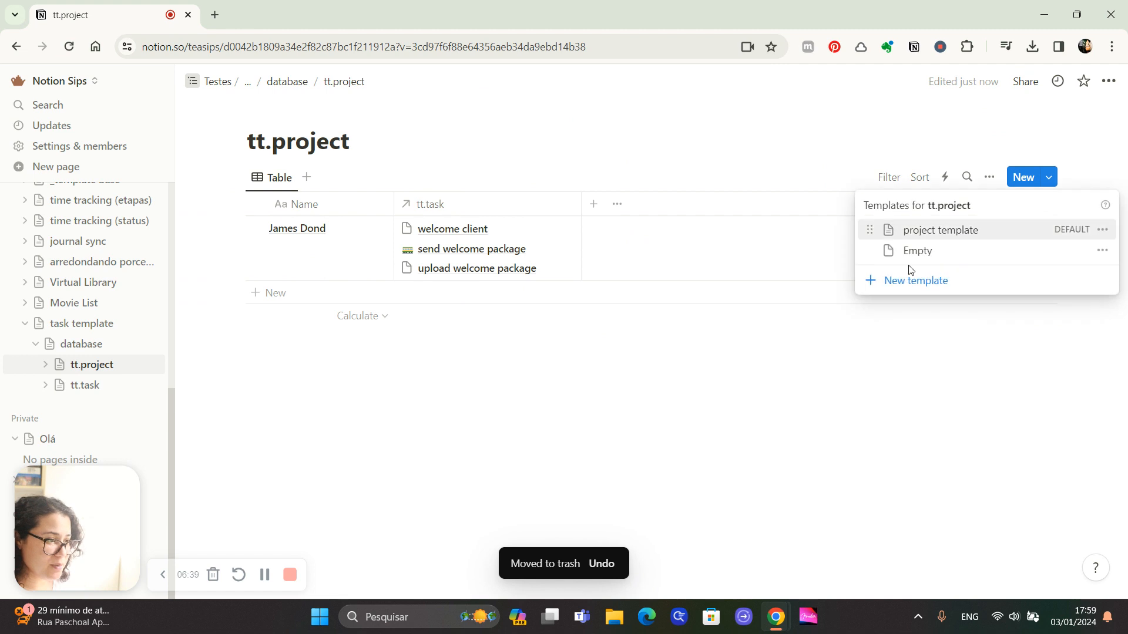
left_click(1102, 230)
left_click(950, 234)
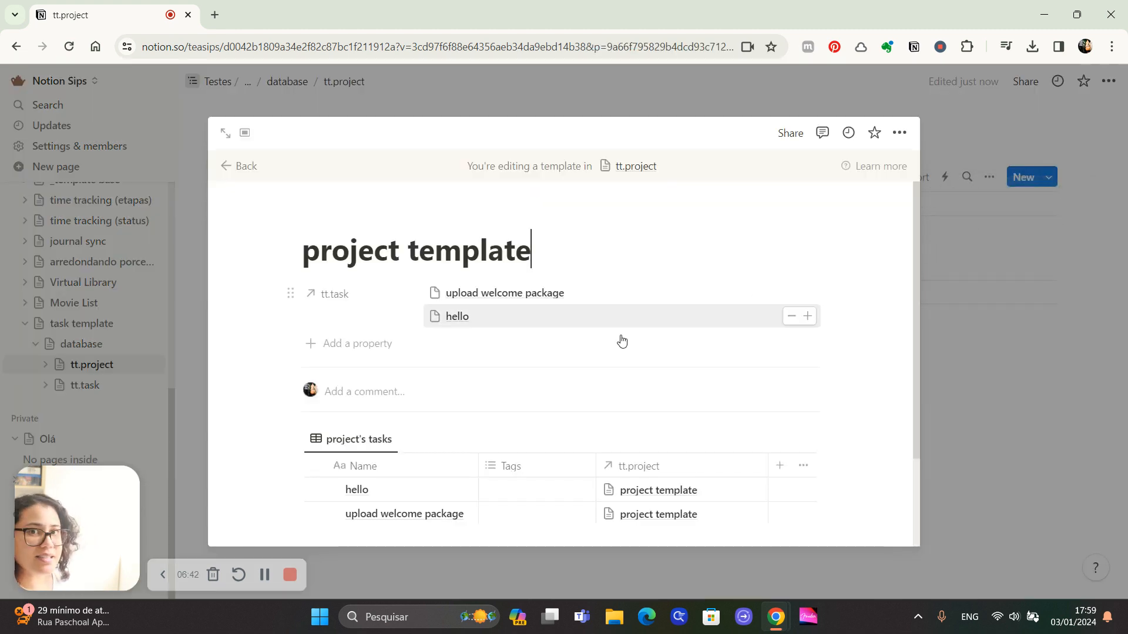
scroll(627, 261, "down", 1)
left_click(792, 220)
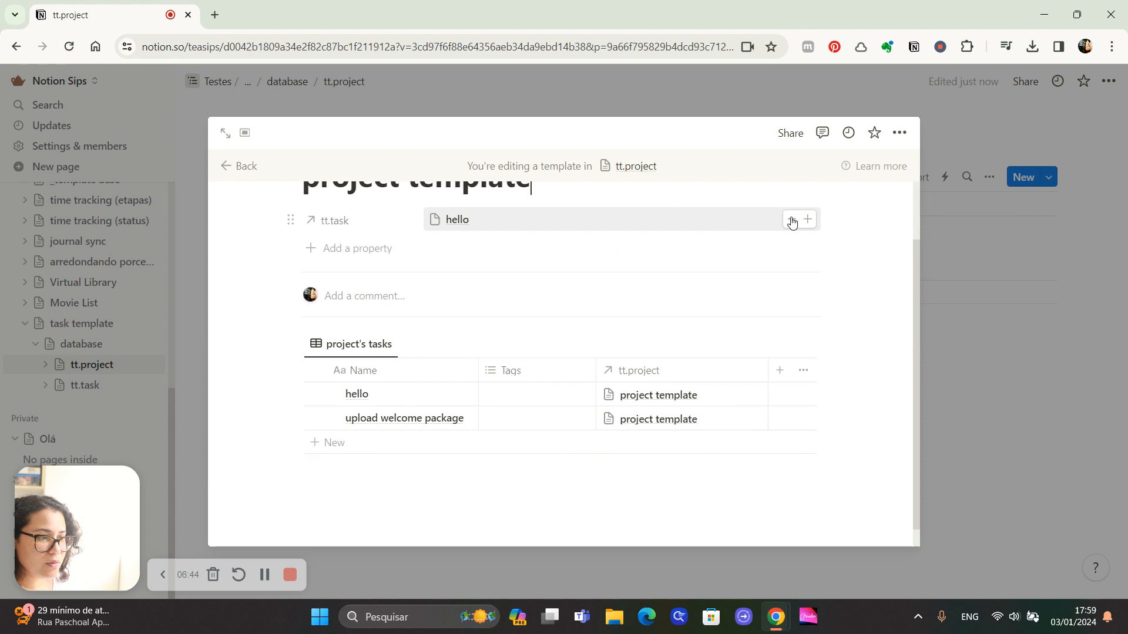
left_click(791, 220)
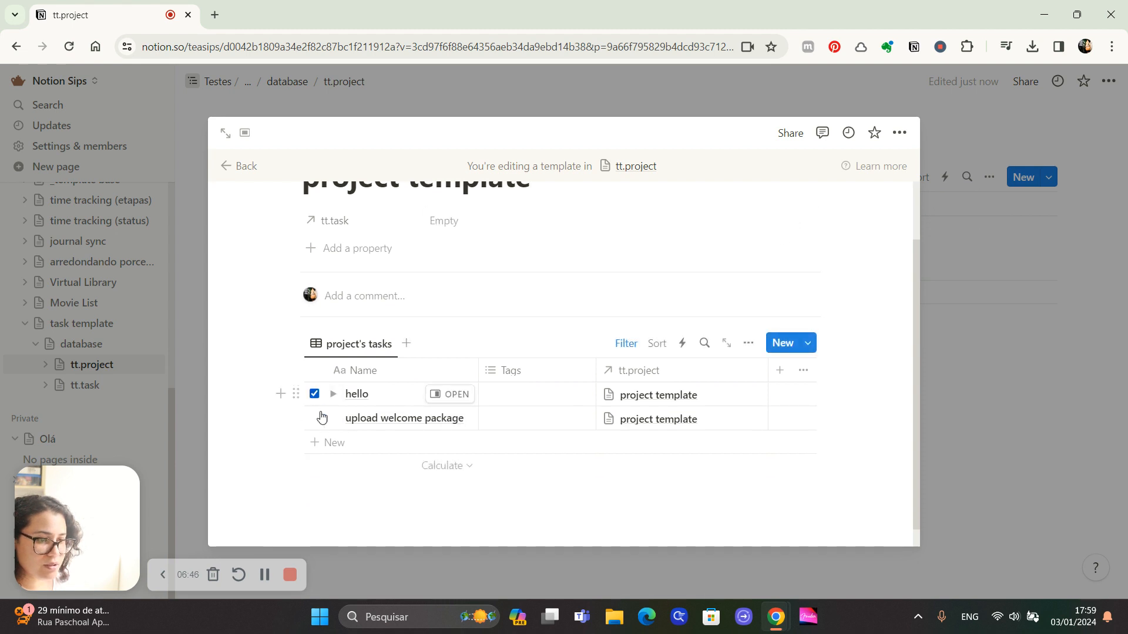
left_click(316, 397)
left_click(317, 418)
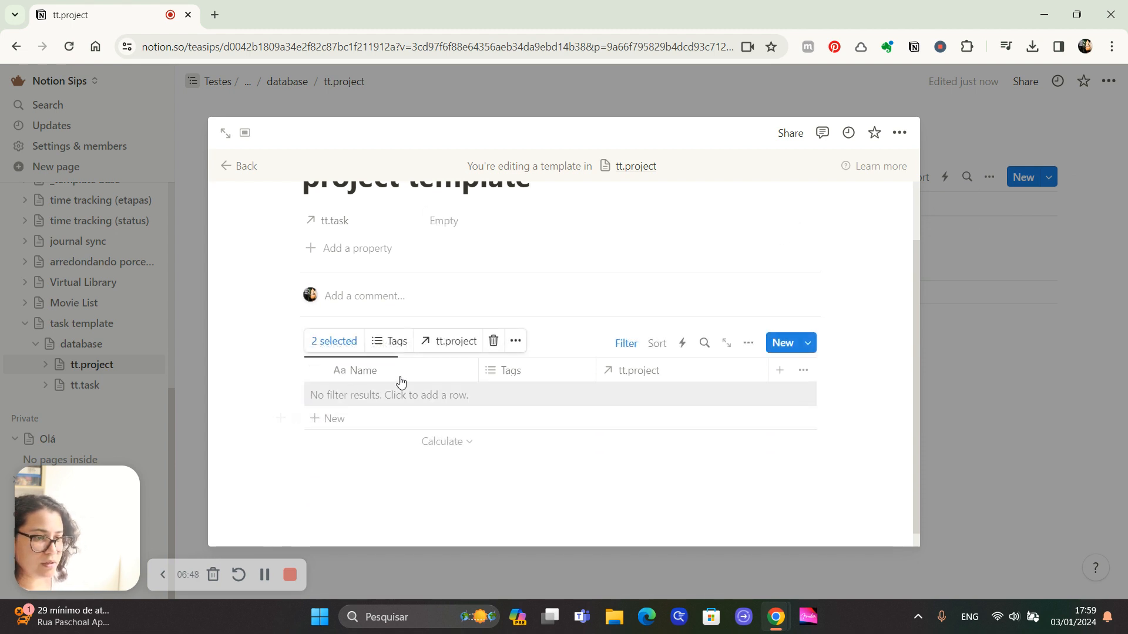
Step: Insert a button block below the "project's tasks" view in the template
left_click(335, 477)
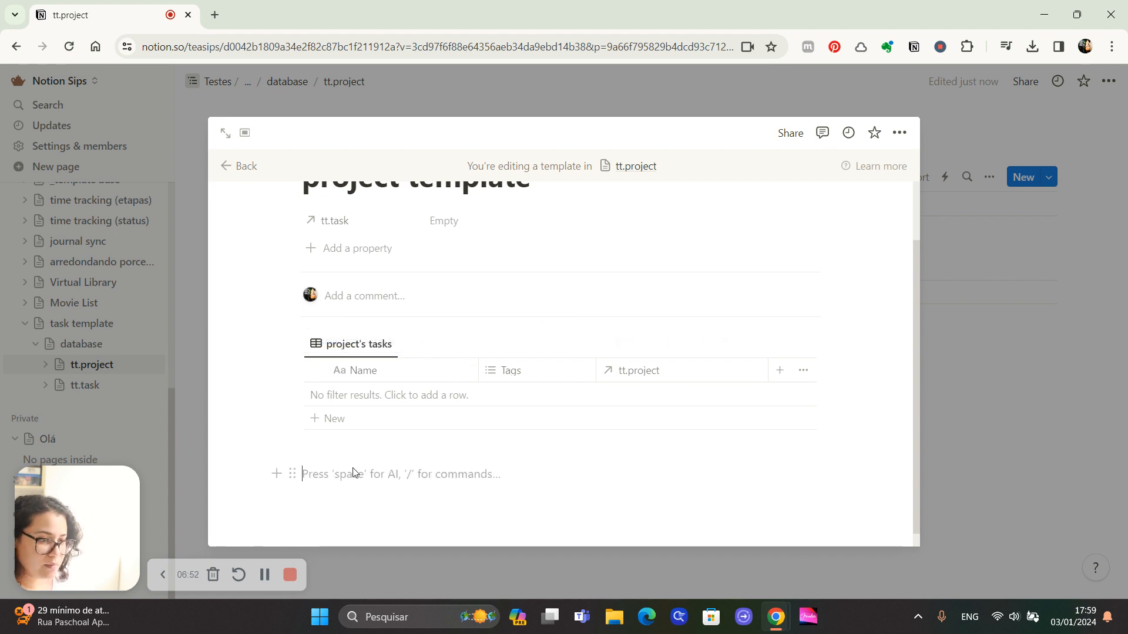
type("/button")
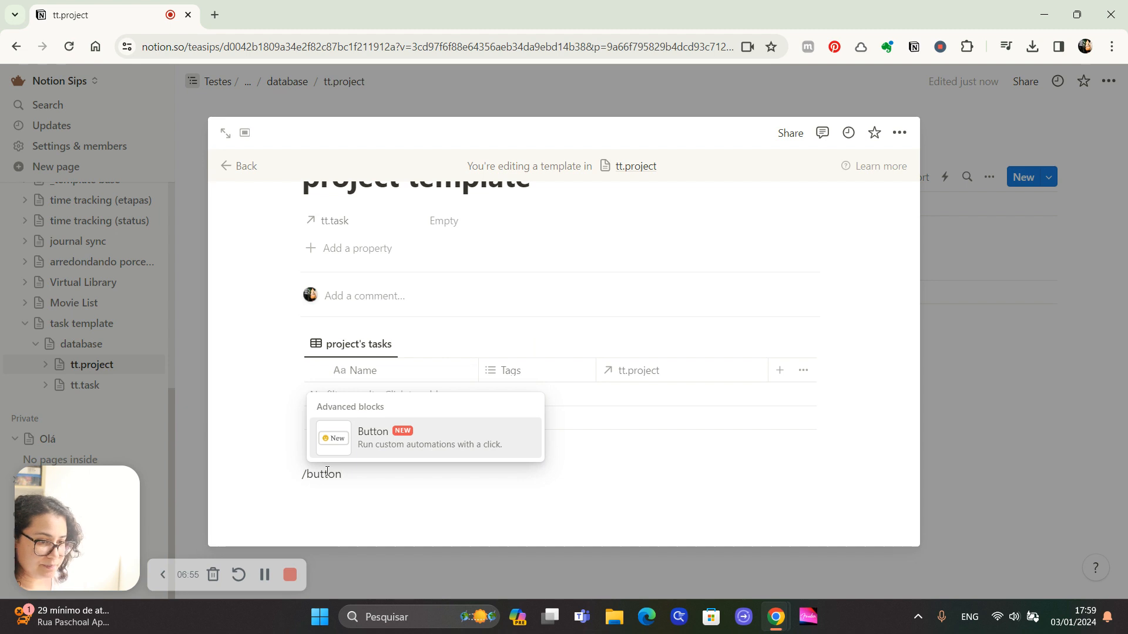
left_click(364, 449)
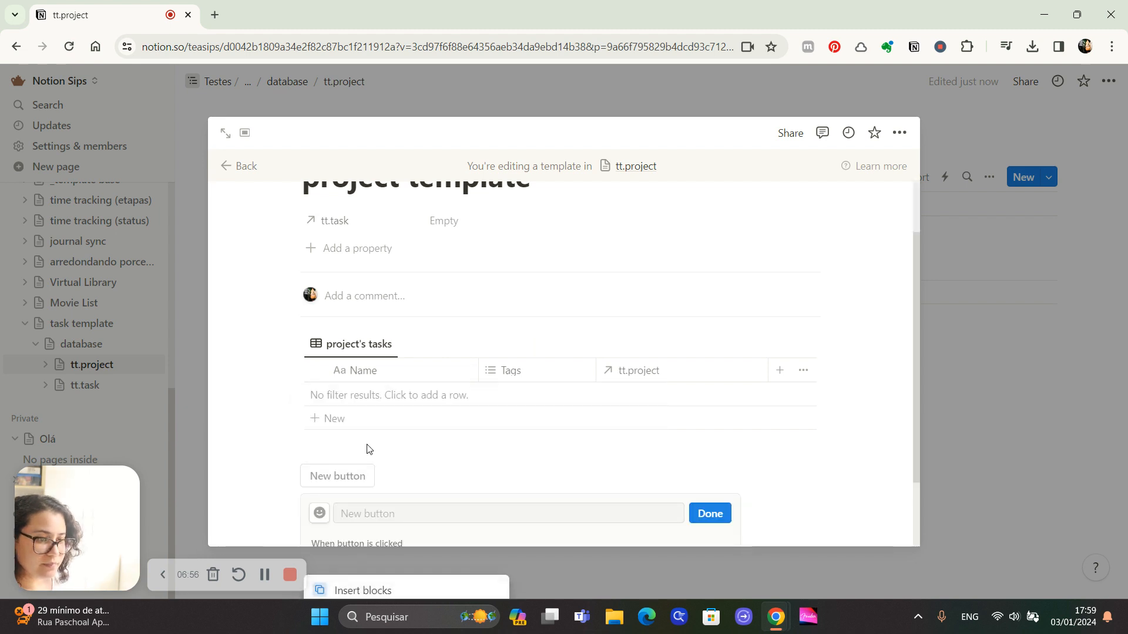
left_click(678, 448)
scroll(627, 455, "down", 2)
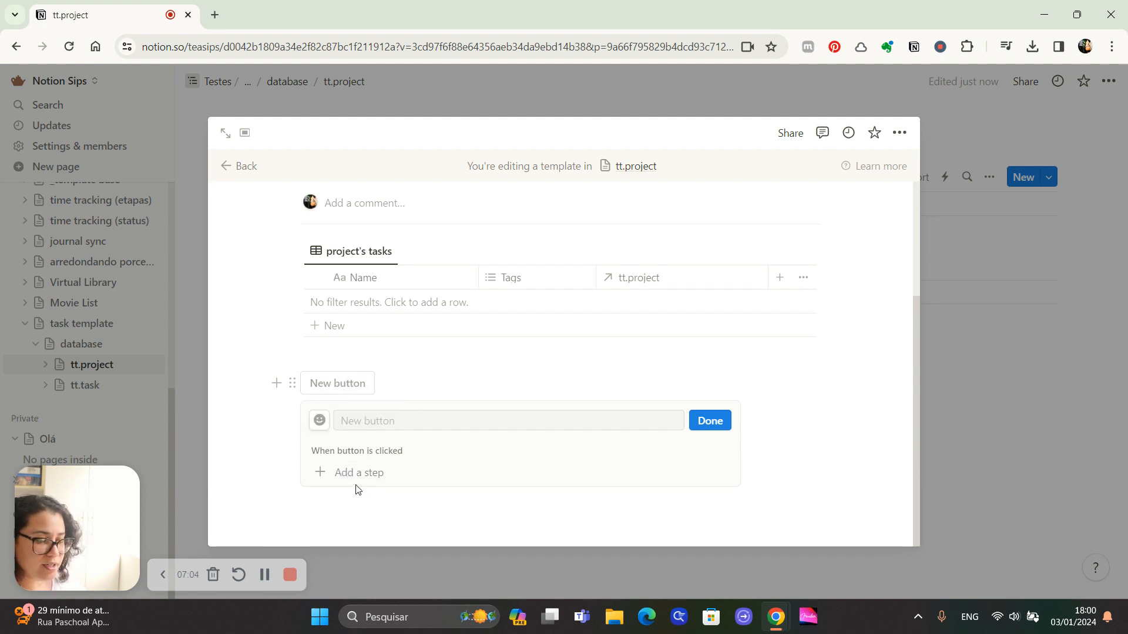
Step: Give the button a step that adds a page named "welcome client" to the tt.task database
left_click(438, 476)
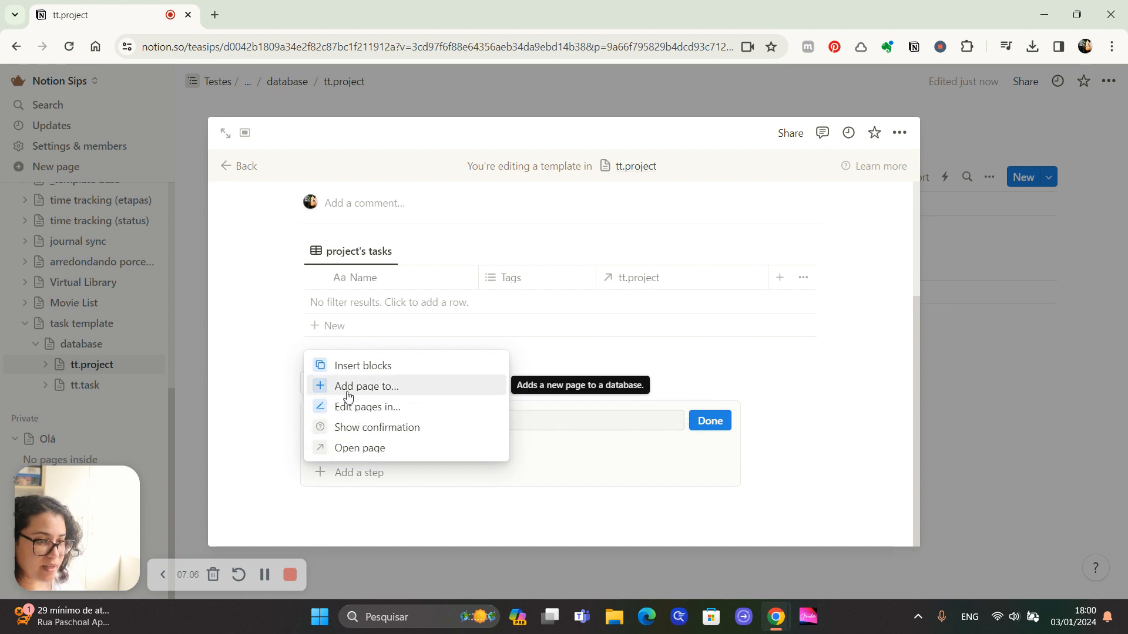
left_click(366, 386)
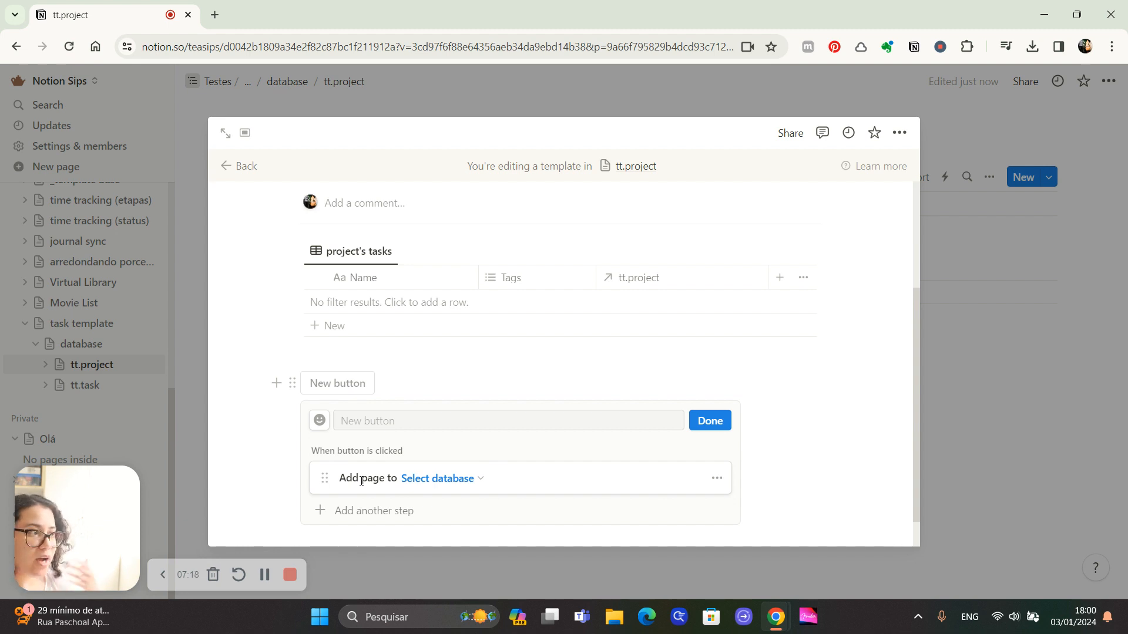
left_click(443, 483)
left_click(355, 293)
scroll(353, 470, "down", 2)
left_click(459, 415)
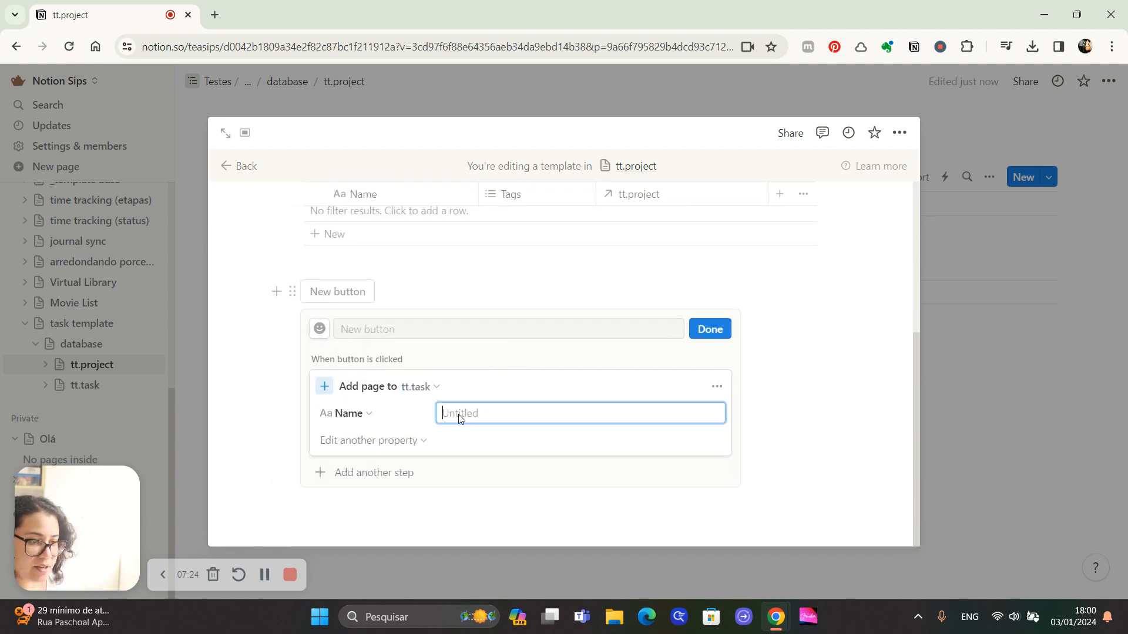
type("welcome client")
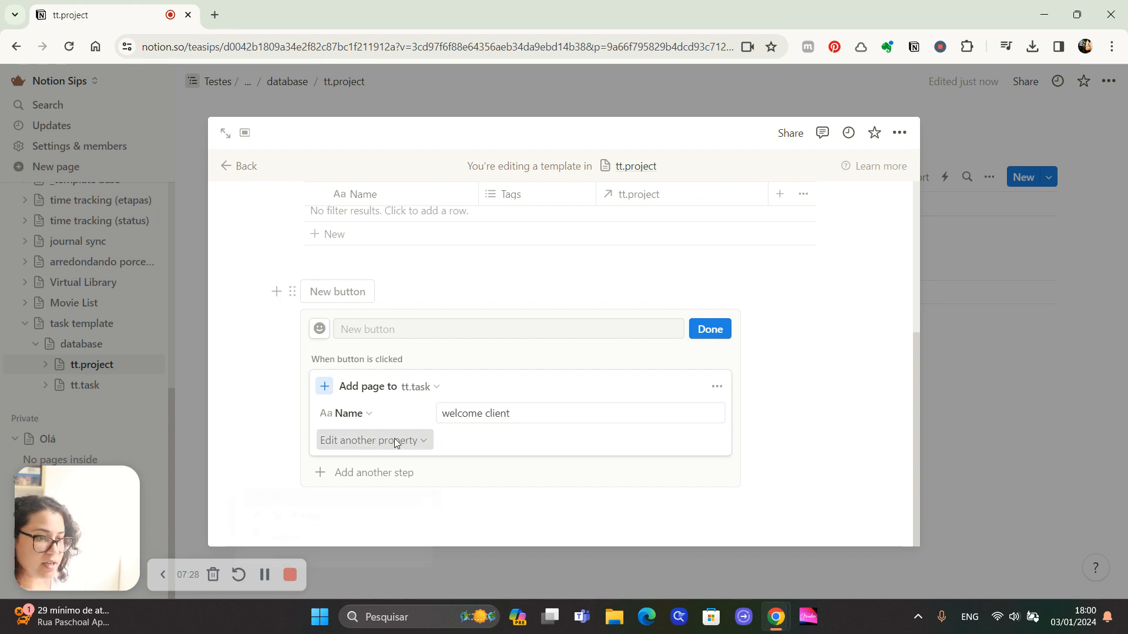
Step: Add the Tags property to the button's new-page step and set it to "welcome" and "email"
left_click(391, 441)
left_click(276, 498)
left_click(466, 445)
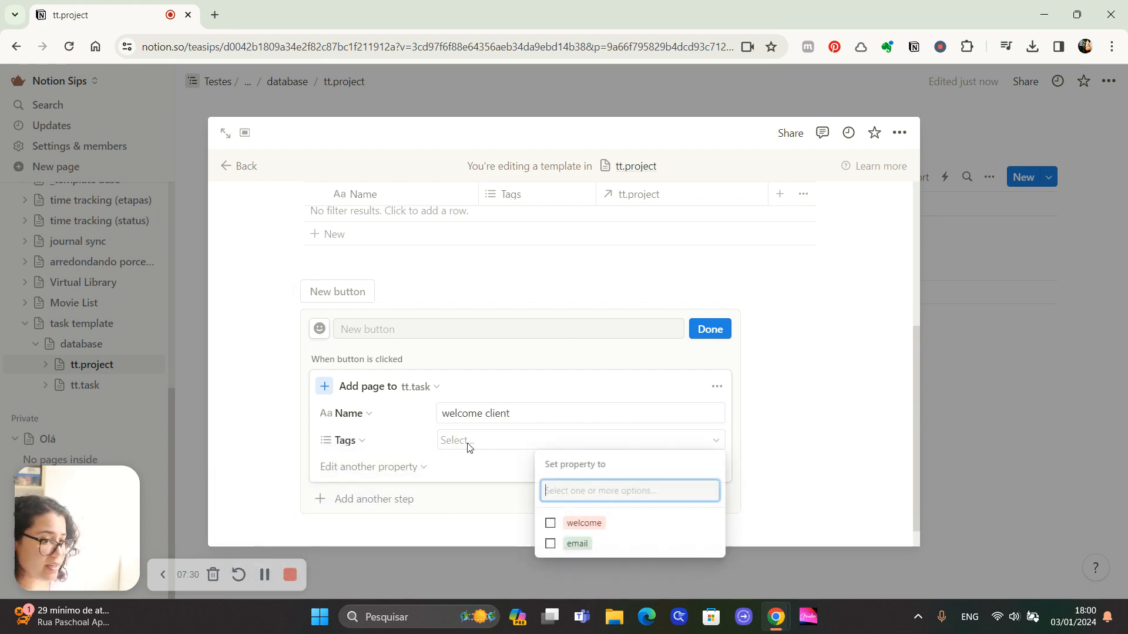
left_click(578, 522)
left_click(604, 545)
left_click(464, 474)
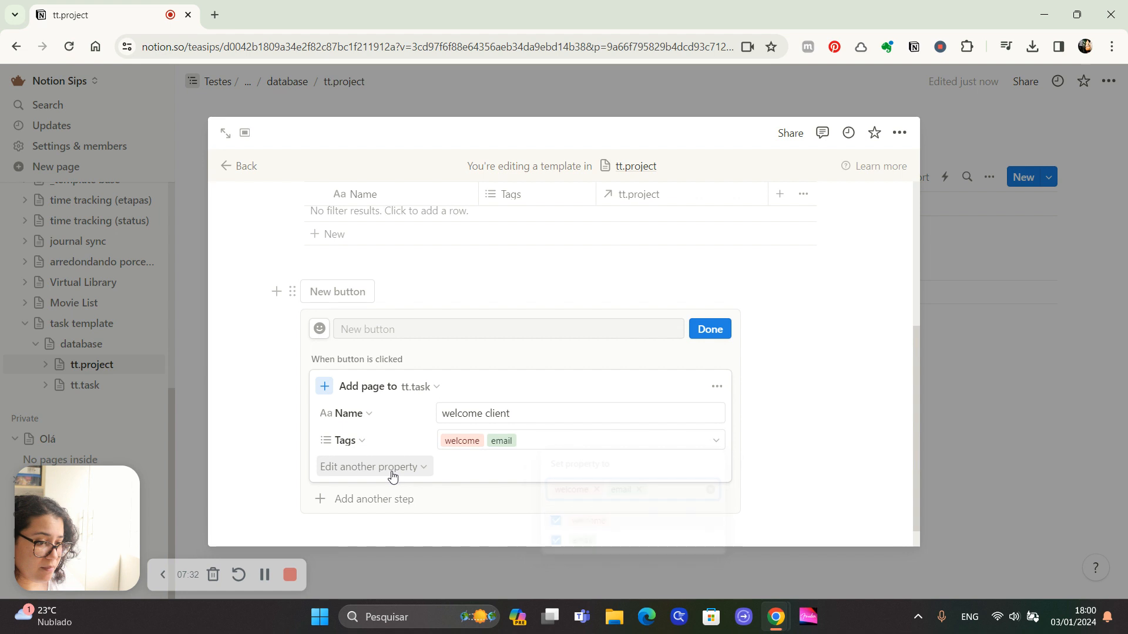
Step: Add the tt.project property to the button's new-page step and set it to "This page"
left_click(392, 470)
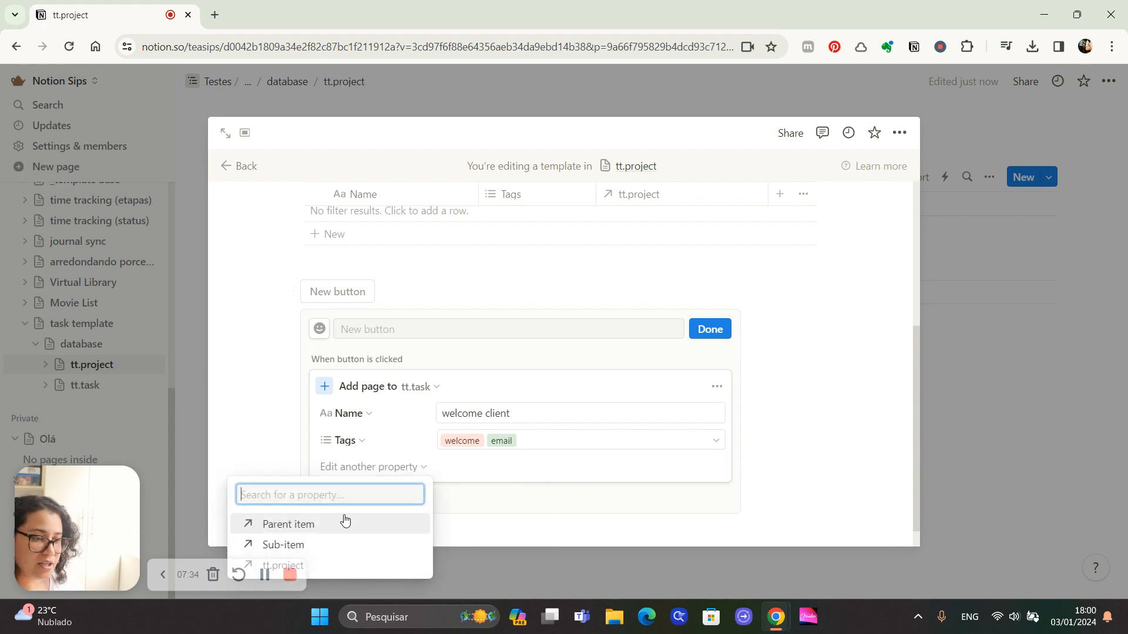
left_click(163, 574)
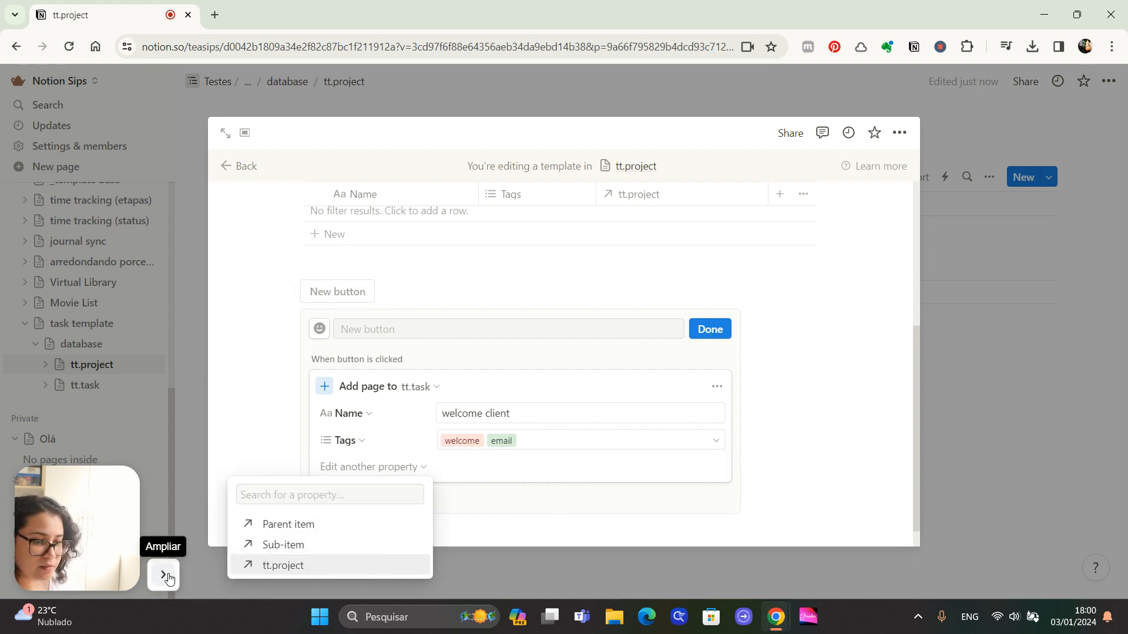
left_click(292, 567)
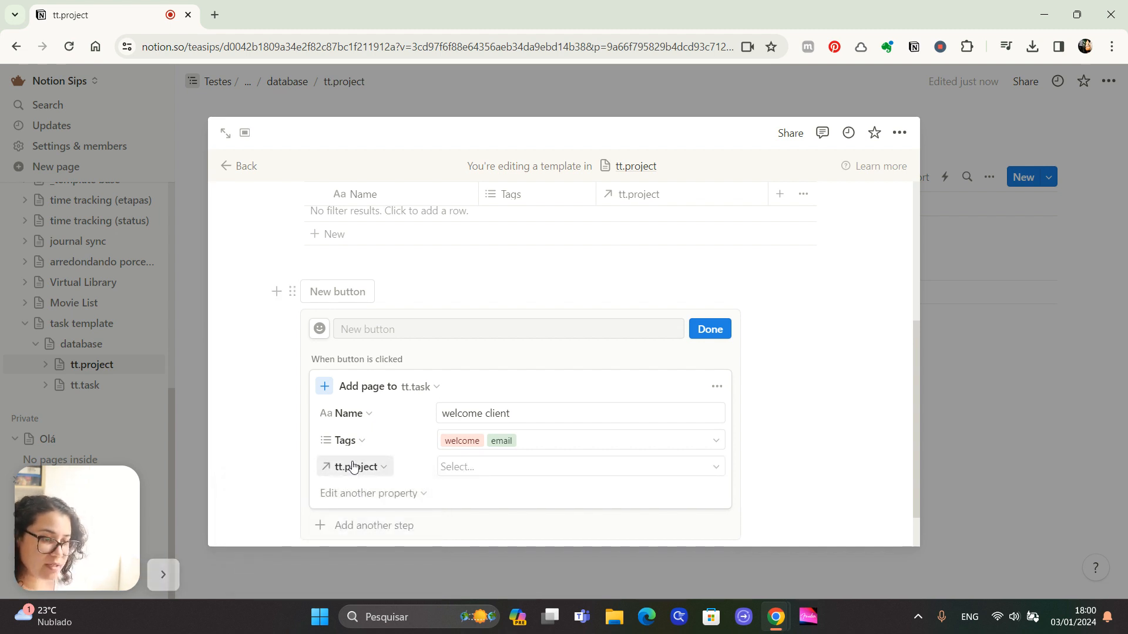
left_click(459, 470)
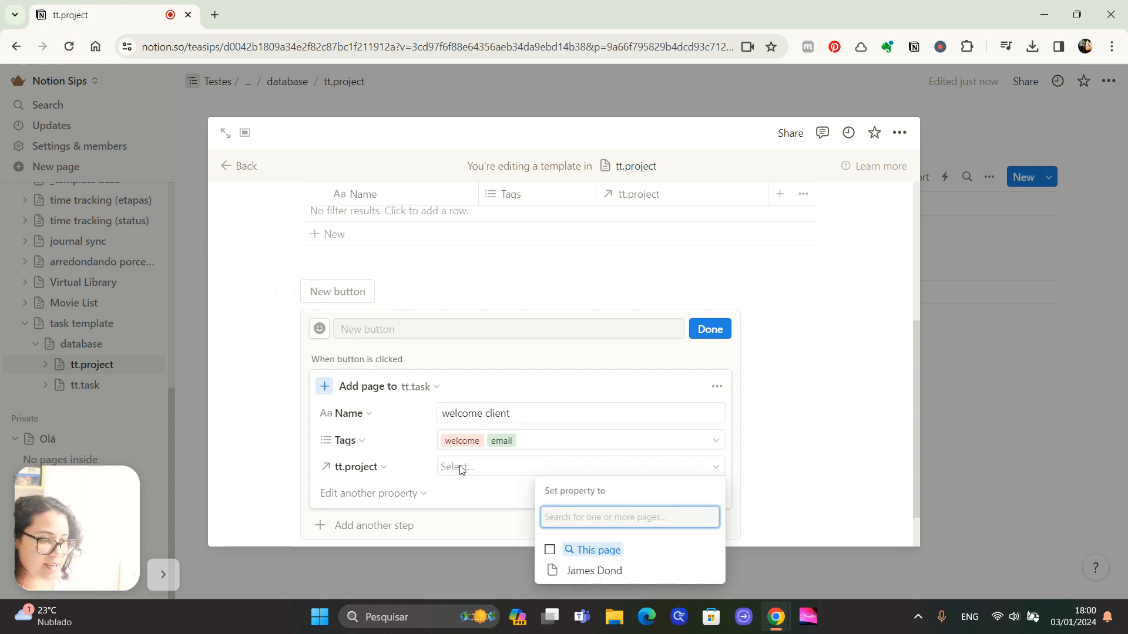
left_click(561, 552)
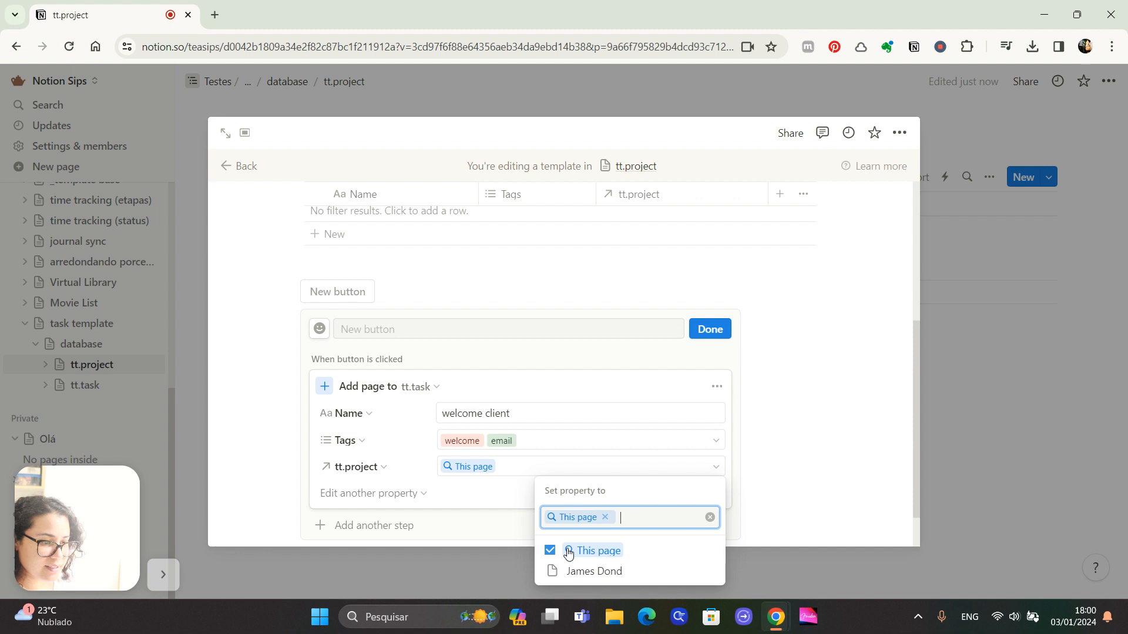
left_click(473, 497)
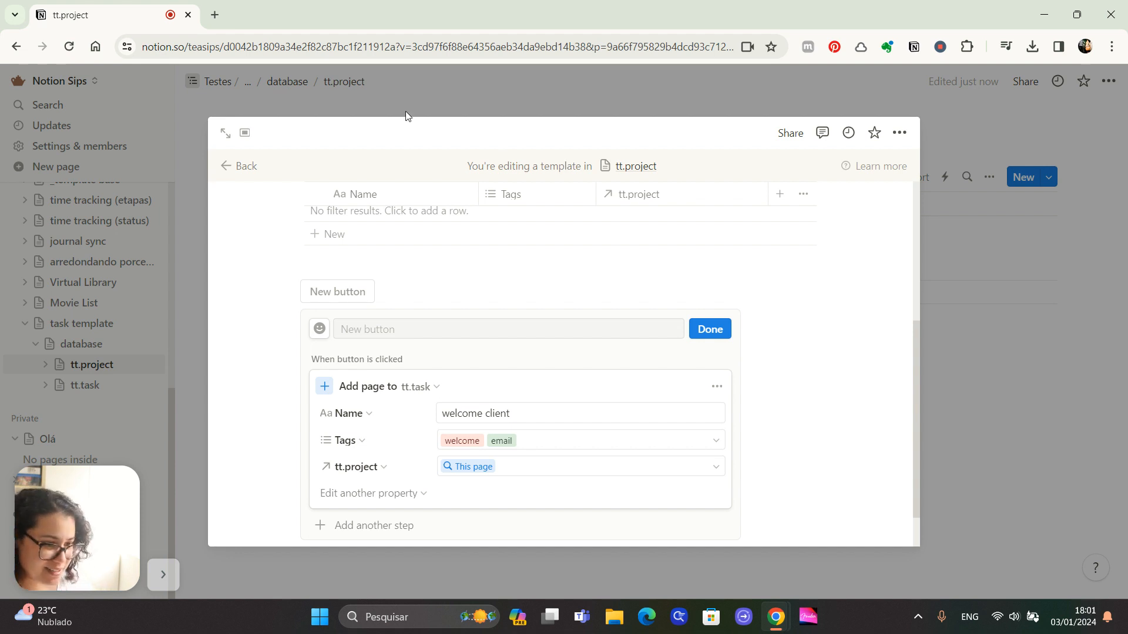
Step: Duplicate the button's "welcome client" step that adds a page to tt.task
left_click(717, 388)
left_click(716, 461)
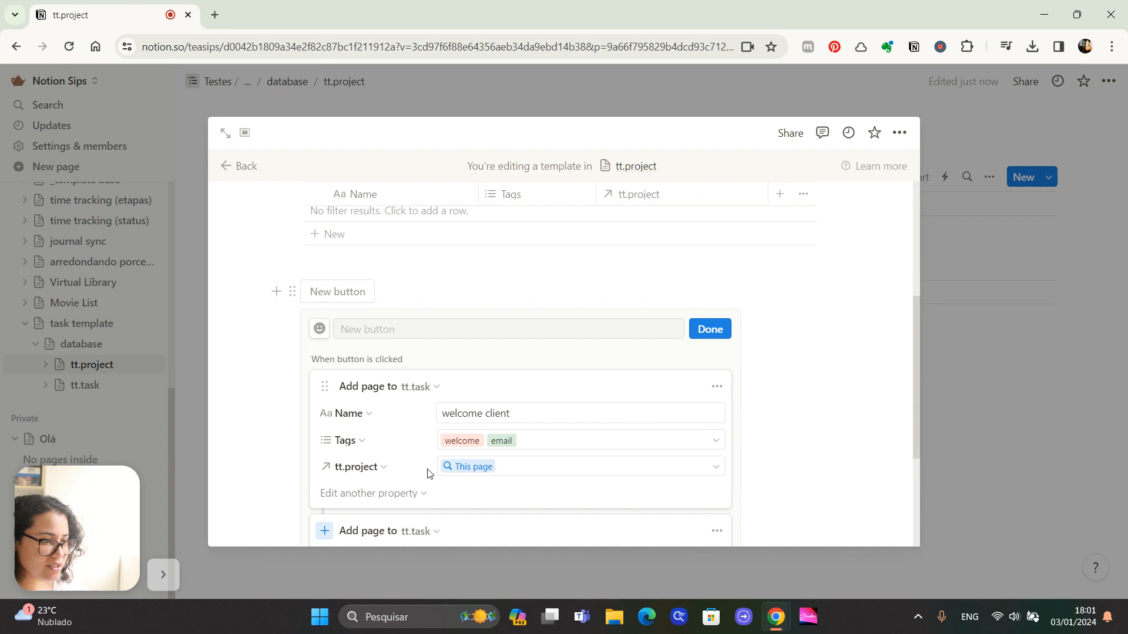
Step: Change the page name in the button's duplicated tt.task step to "upload"
scroll(428, 474, "down", 3)
triple_click(460, 361)
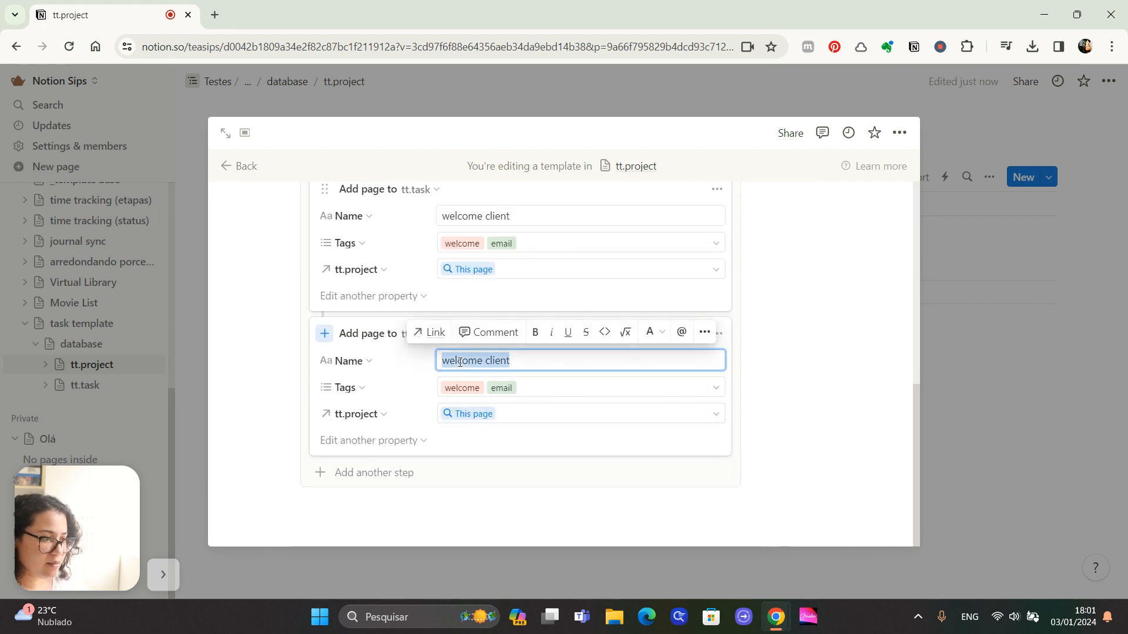
type("uploa")
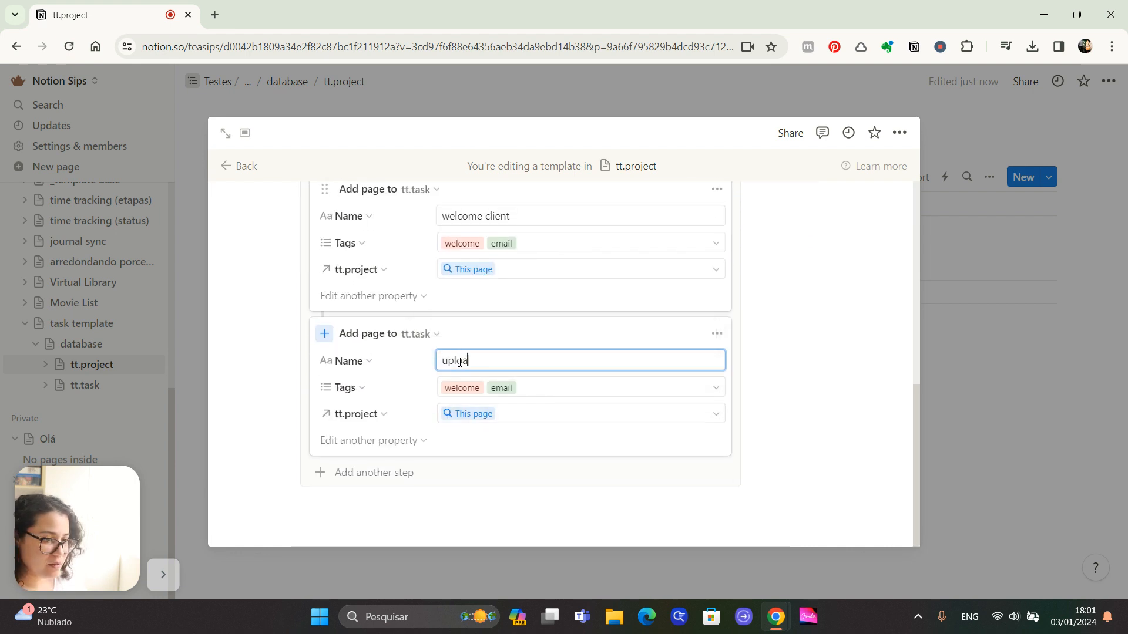
left_click(162, 575)
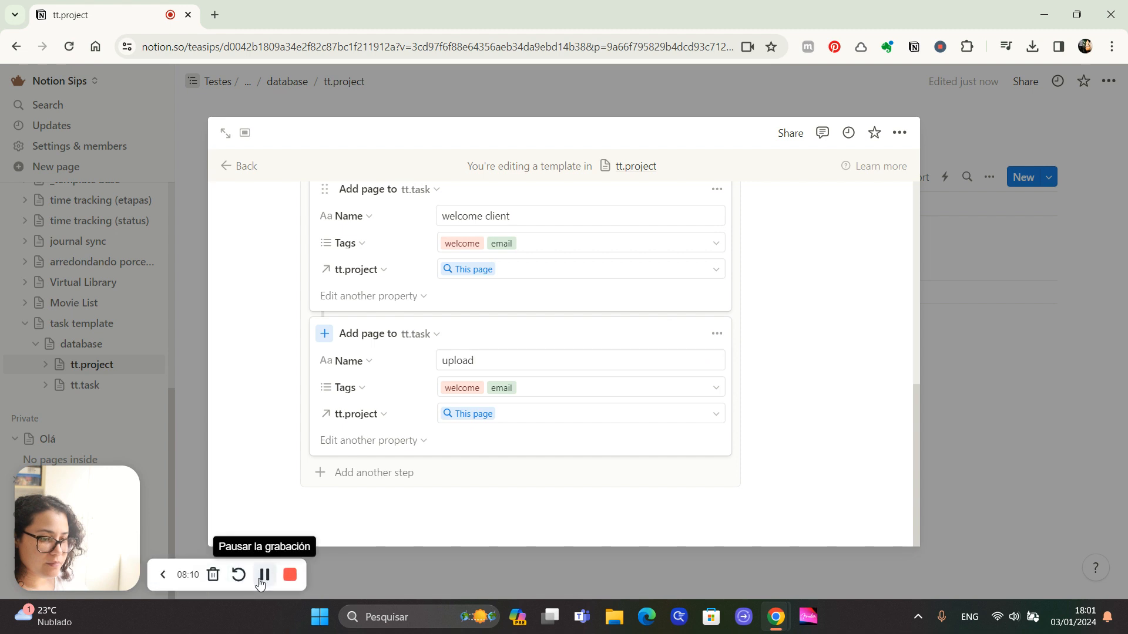
left_click(264, 574)
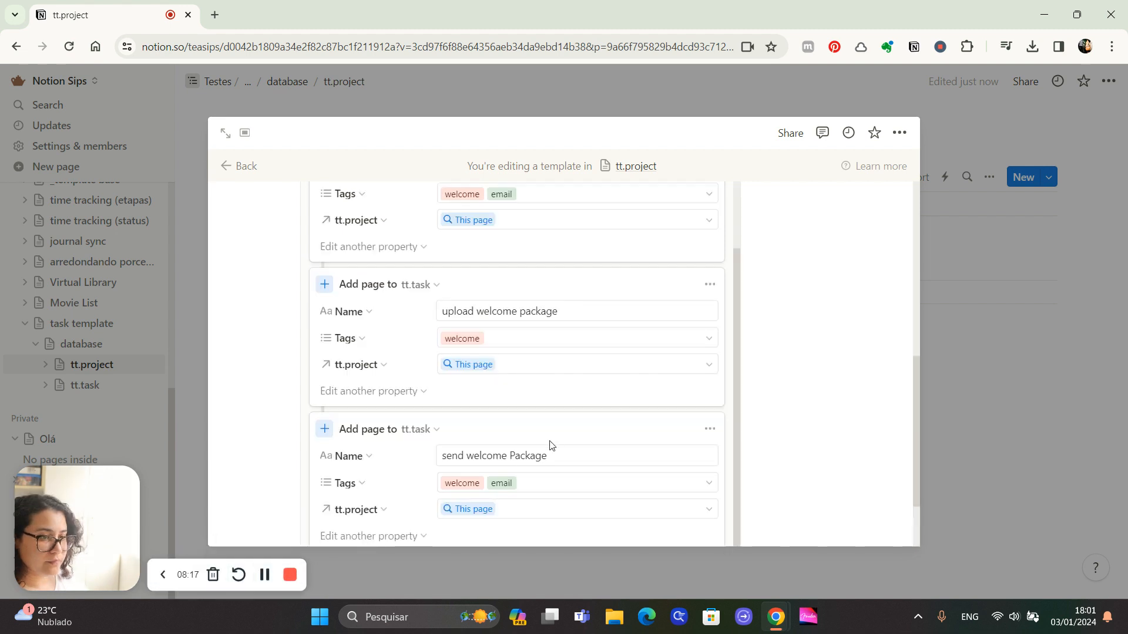
Step: Give the button a brown checkbox icon without a label, finish editing it and close the project template
scroll(550, 444, "up", 2)
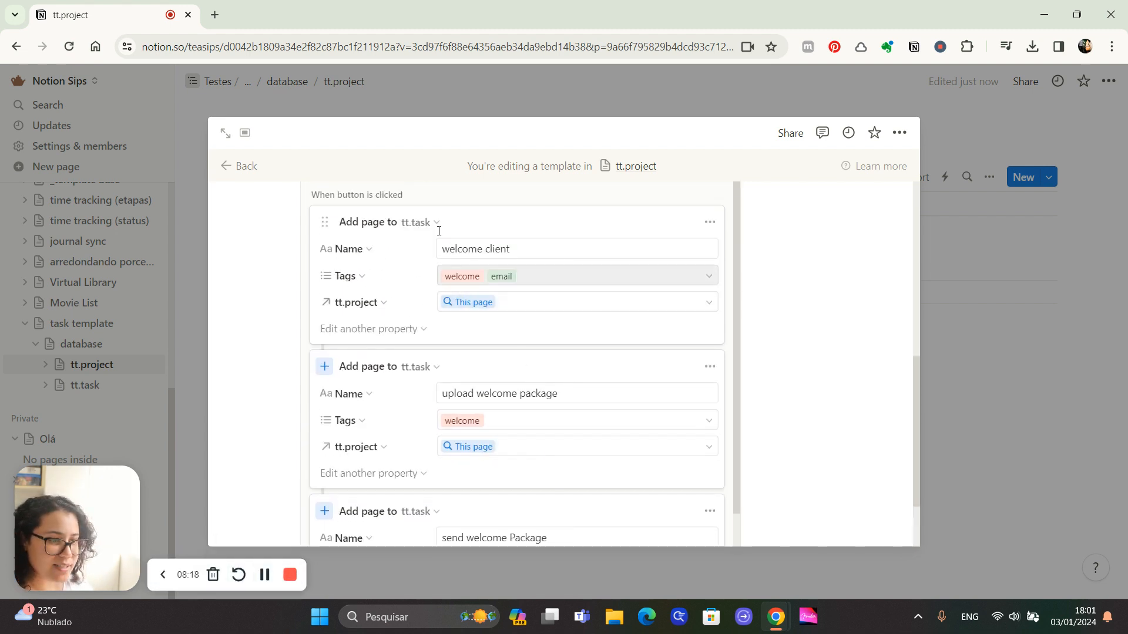
scroll(435, 327, "up", 2)
left_click(318, 238)
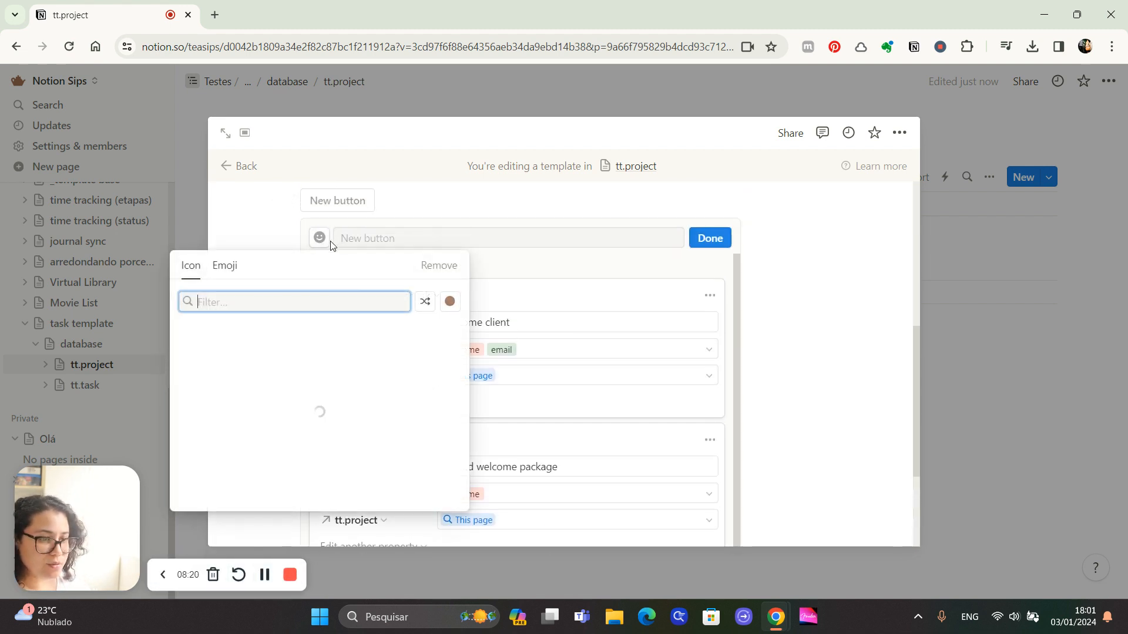
left_click(274, 230)
left_click(393, 239)
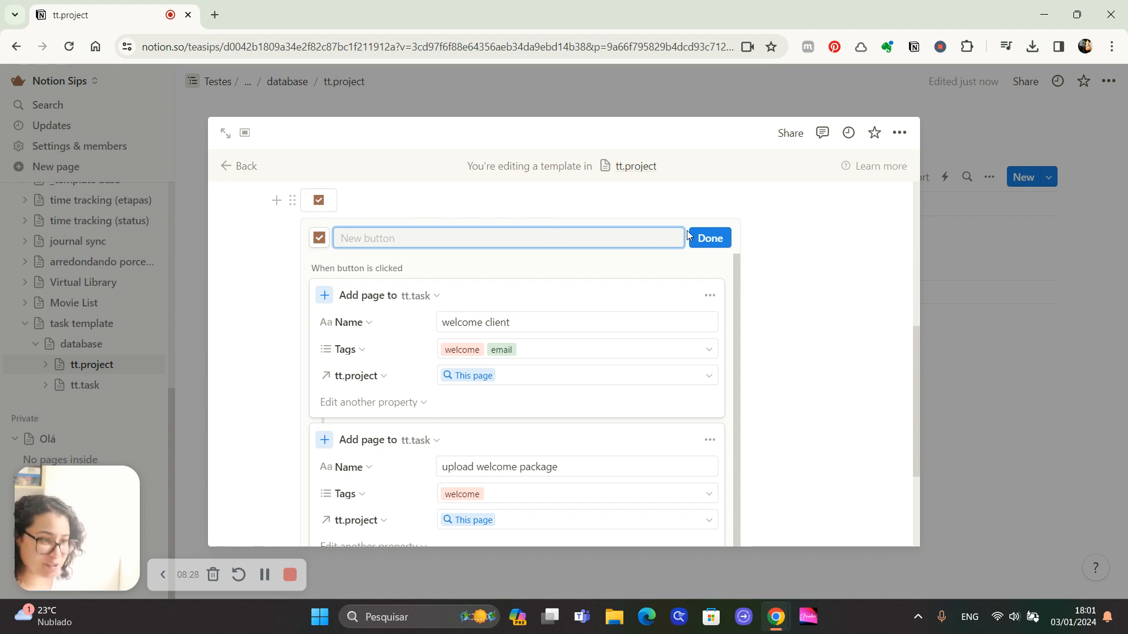
key("Escape")
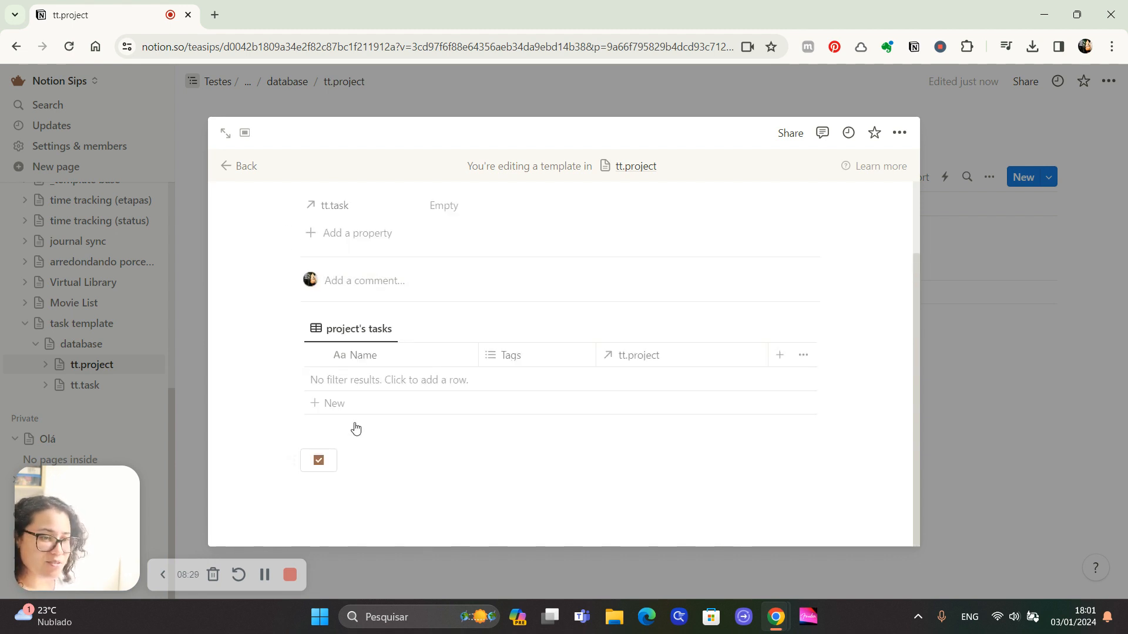
left_click(314, 103)
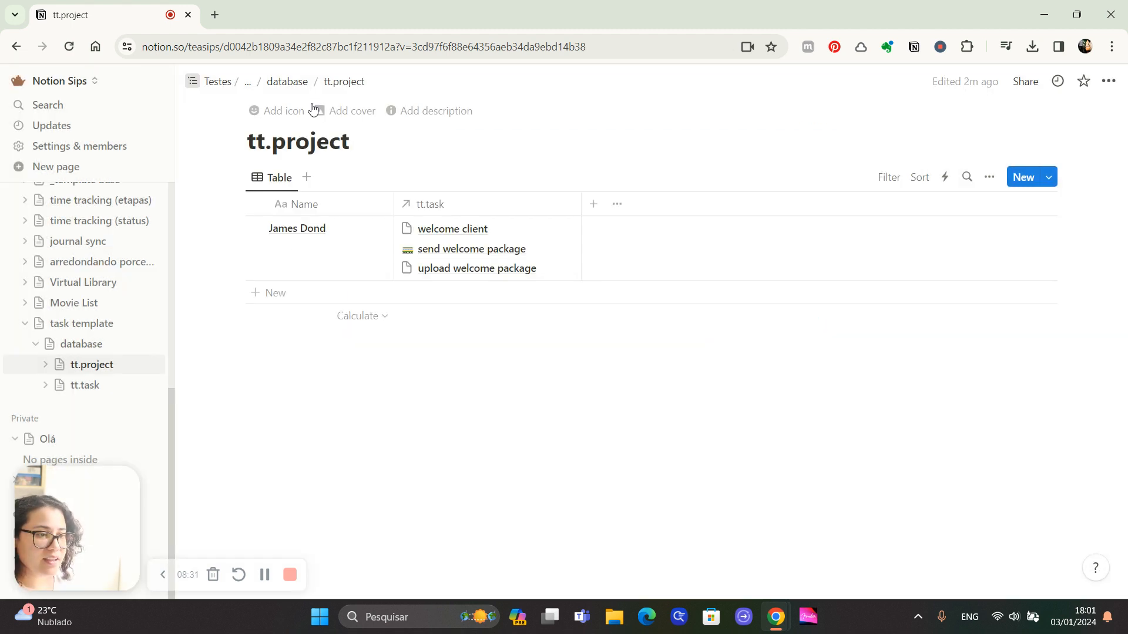
Step: Create a project from the template titled with the client's name, run its button to generate the tasks, and close the page
left_click(1023, 179)
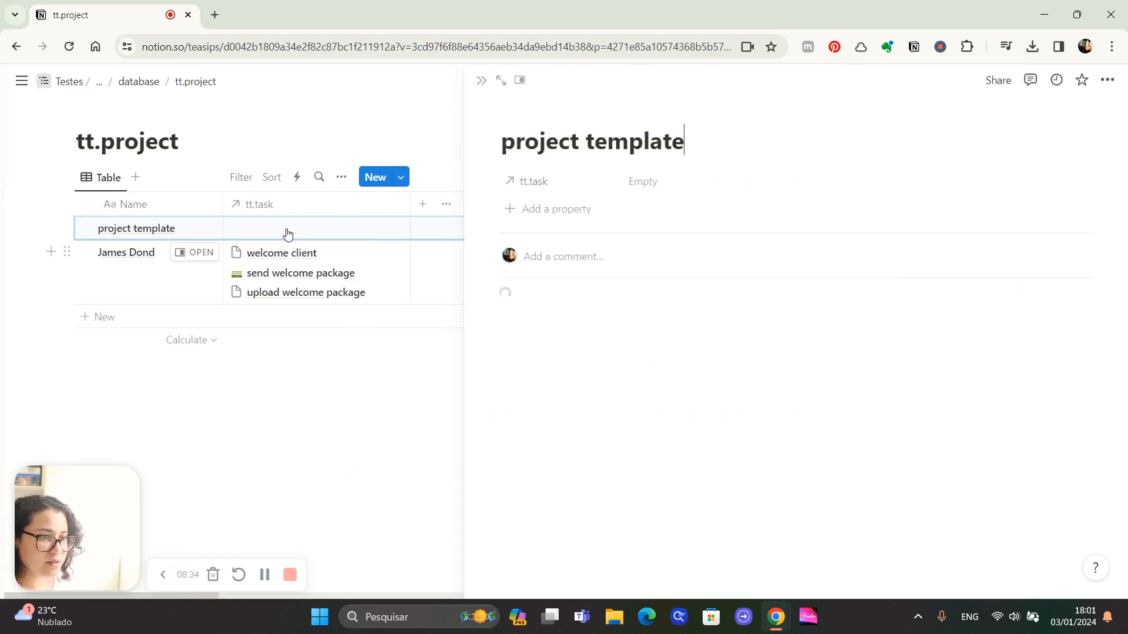
triple_click(562, 142)
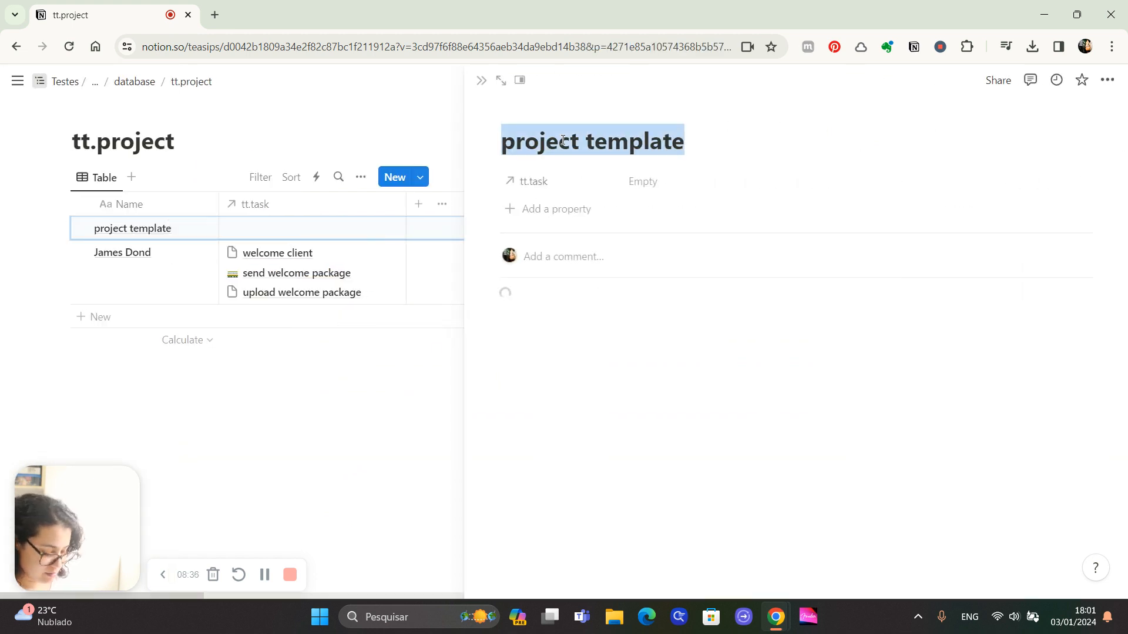
type("Fabio, that F")
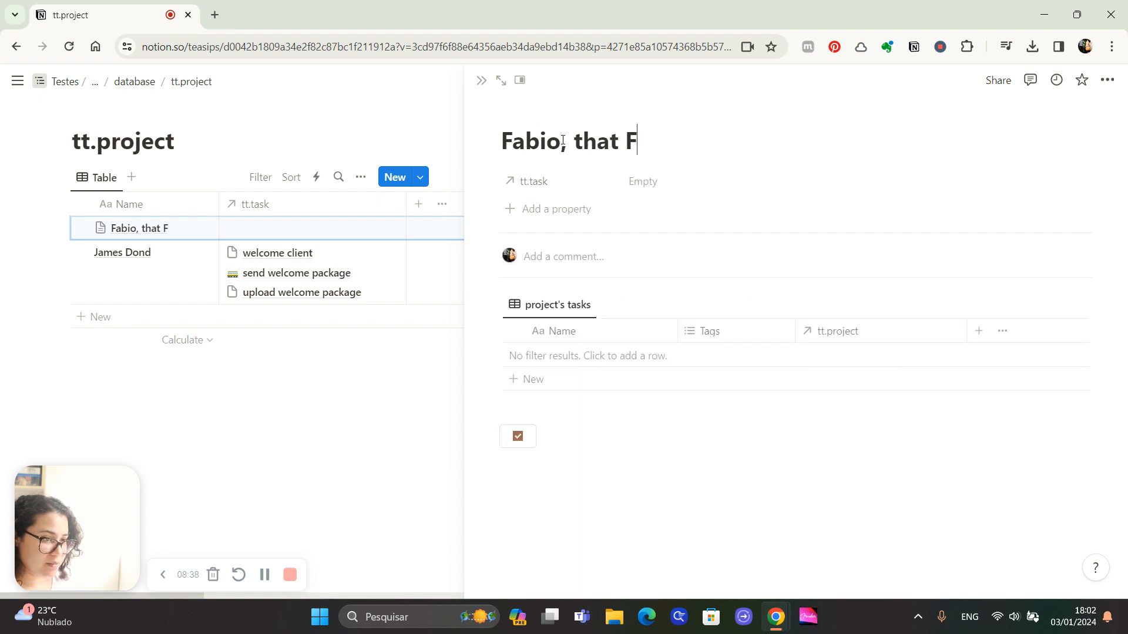
type("abio")
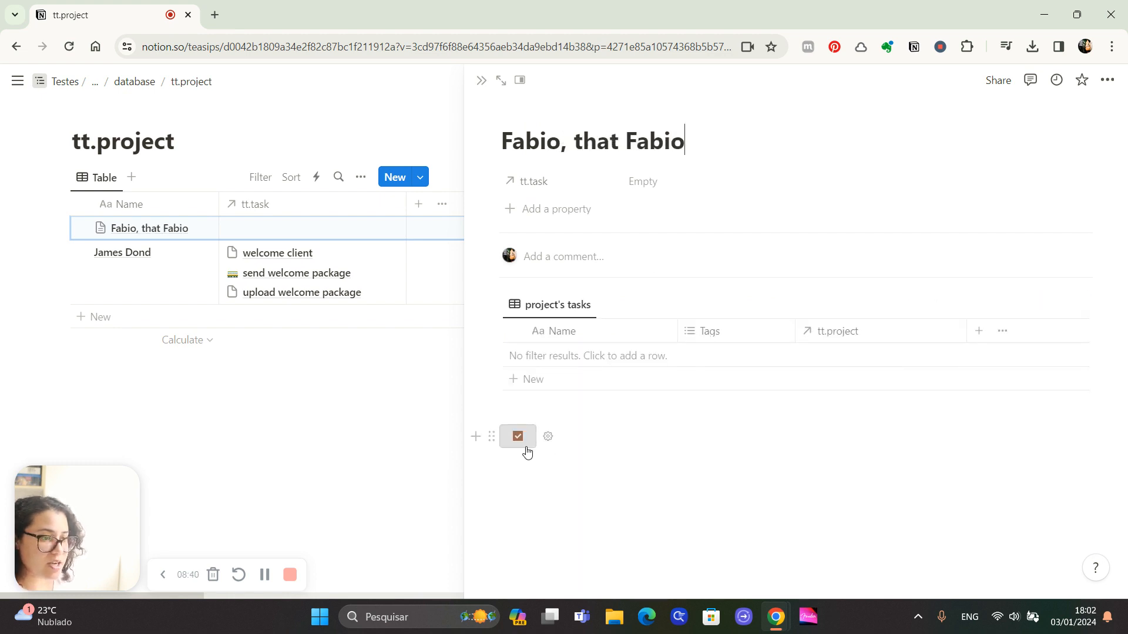
left_click(523, 441)
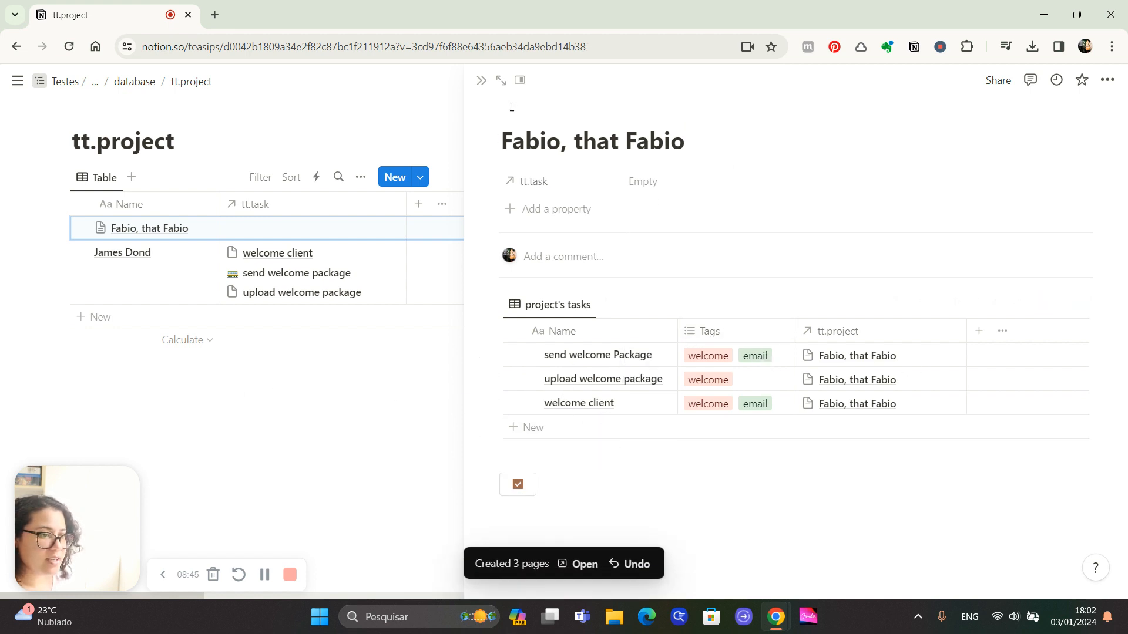
left_click(481, 80)
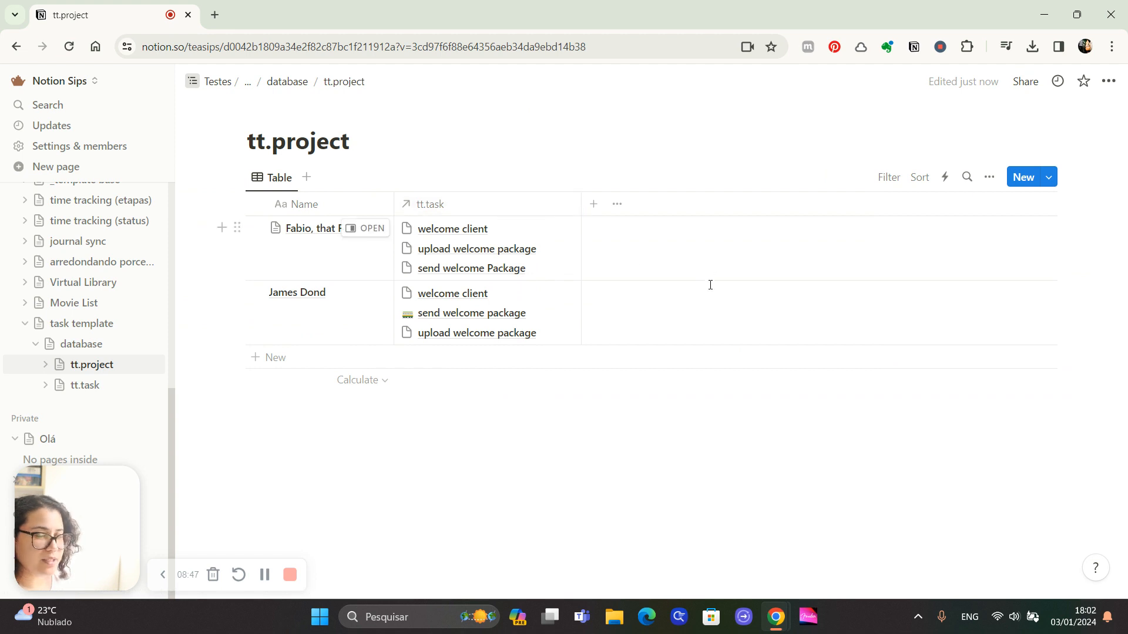
Step: Create another tt.project page from the template, titled with a second client's name, and generate its tasks with the button
left_click(1012, 185)
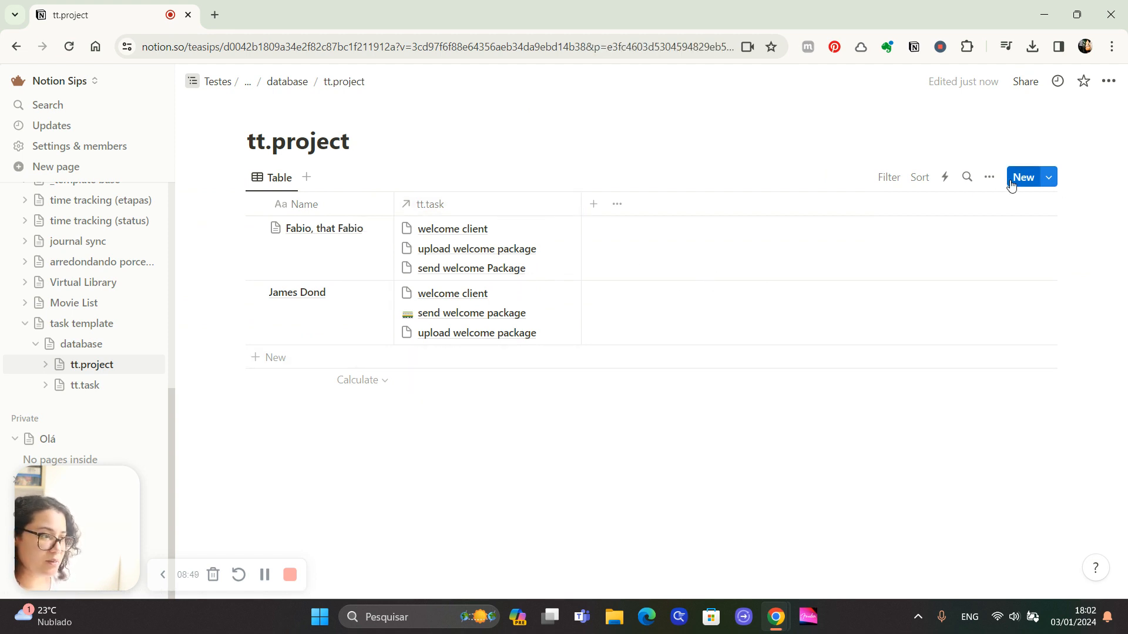
double_click(602, 141)
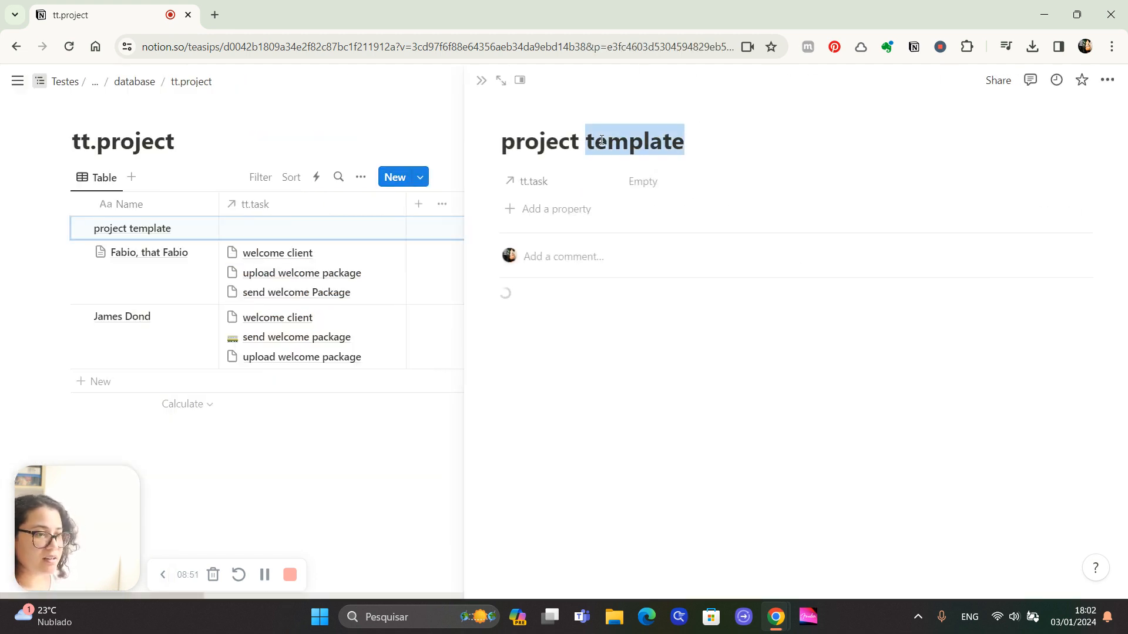
triple_click(602, 141)
type("Inigo Montoya")
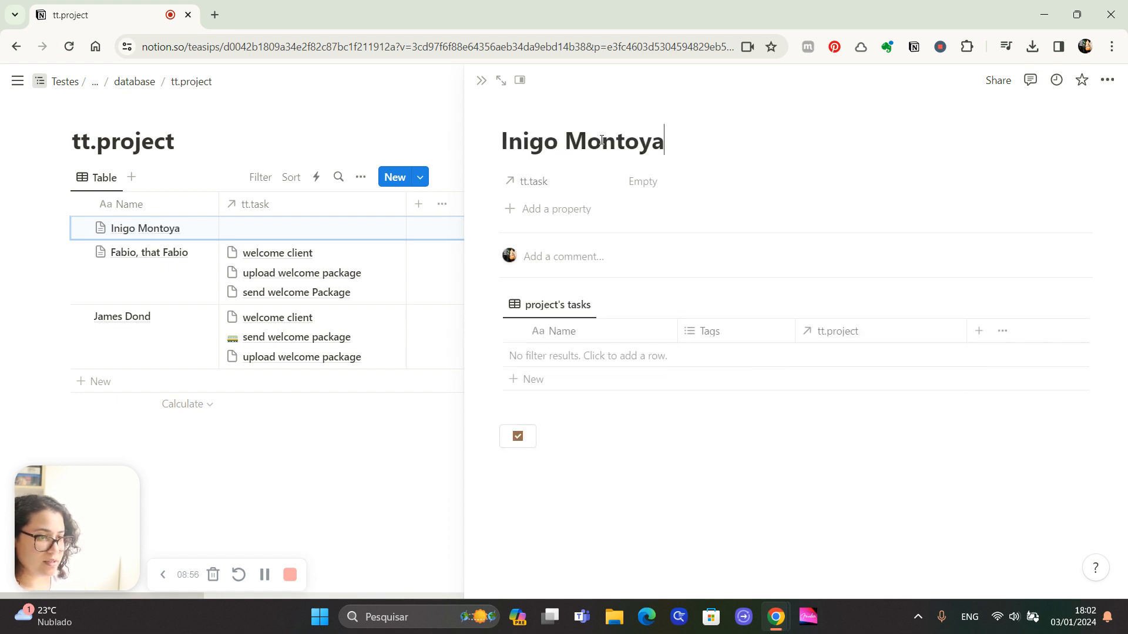
left_click(532, 442)
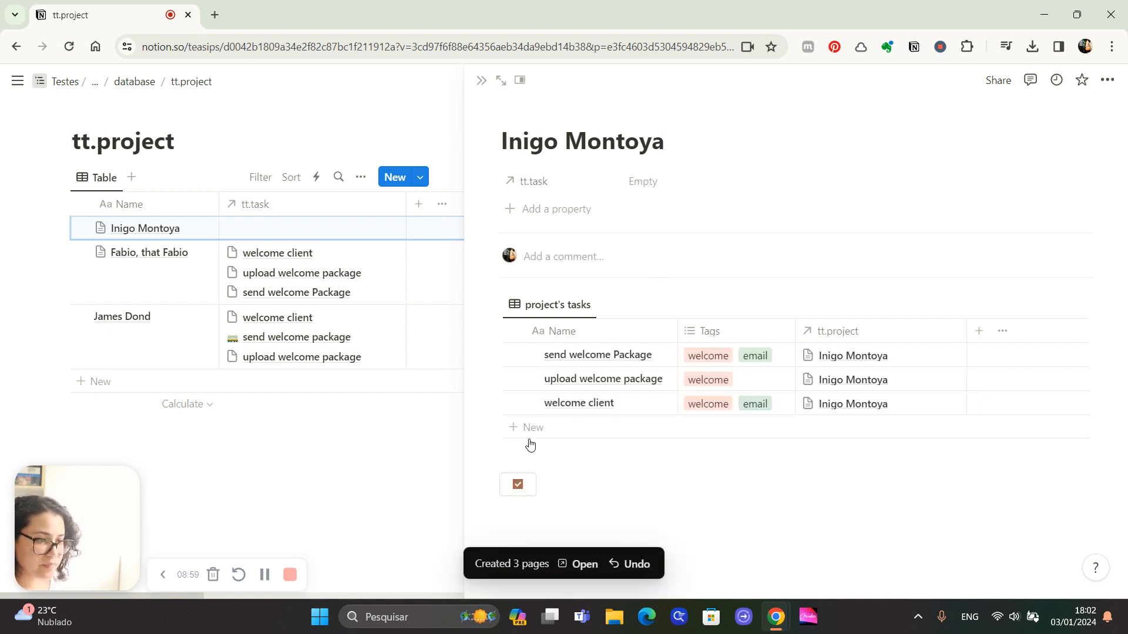
Step: In the new project's task view, rename "welcome client" to "hello!" and "upload welcome package" to "really?"
left_click(600, 405)
triple_click(592, 407)
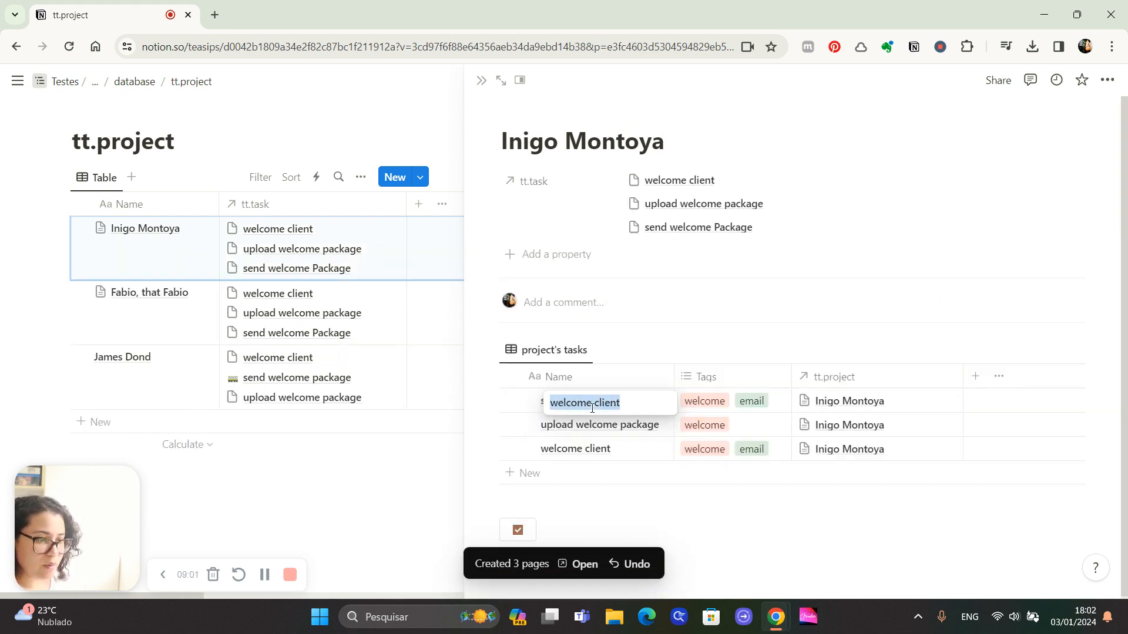
type("hello!")
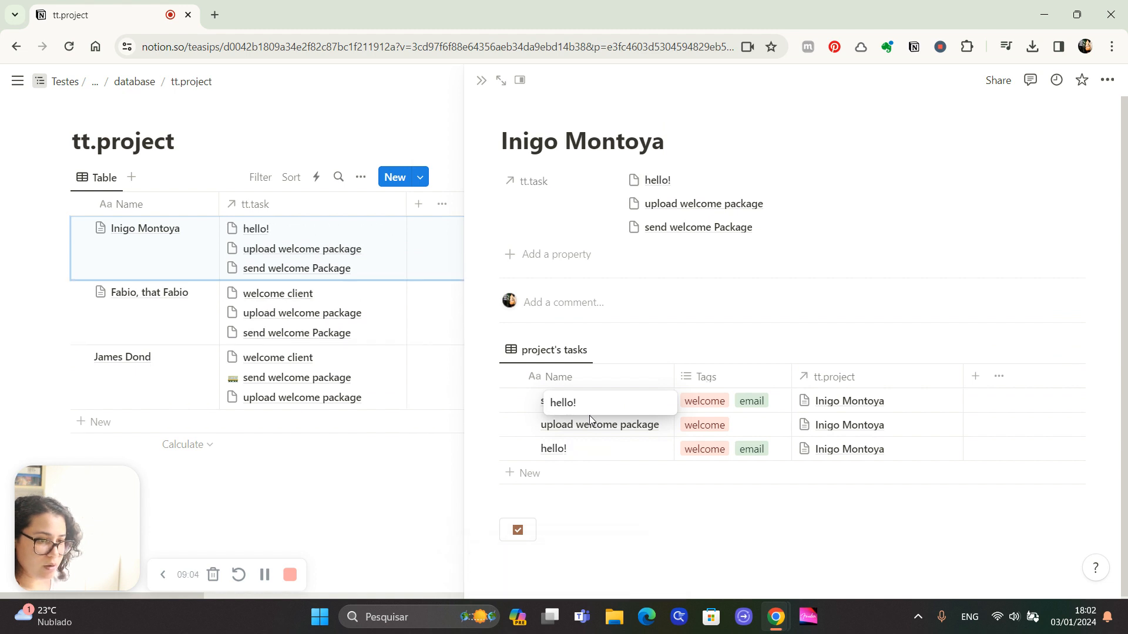
key("Return")
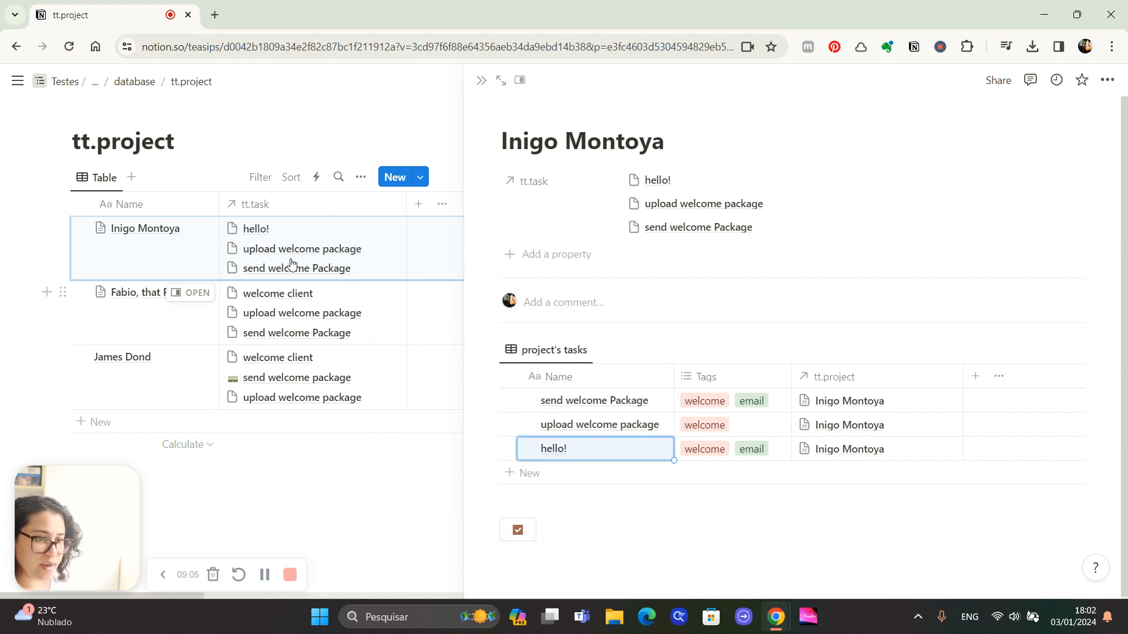
triple_click(565, 425)
type("really?")
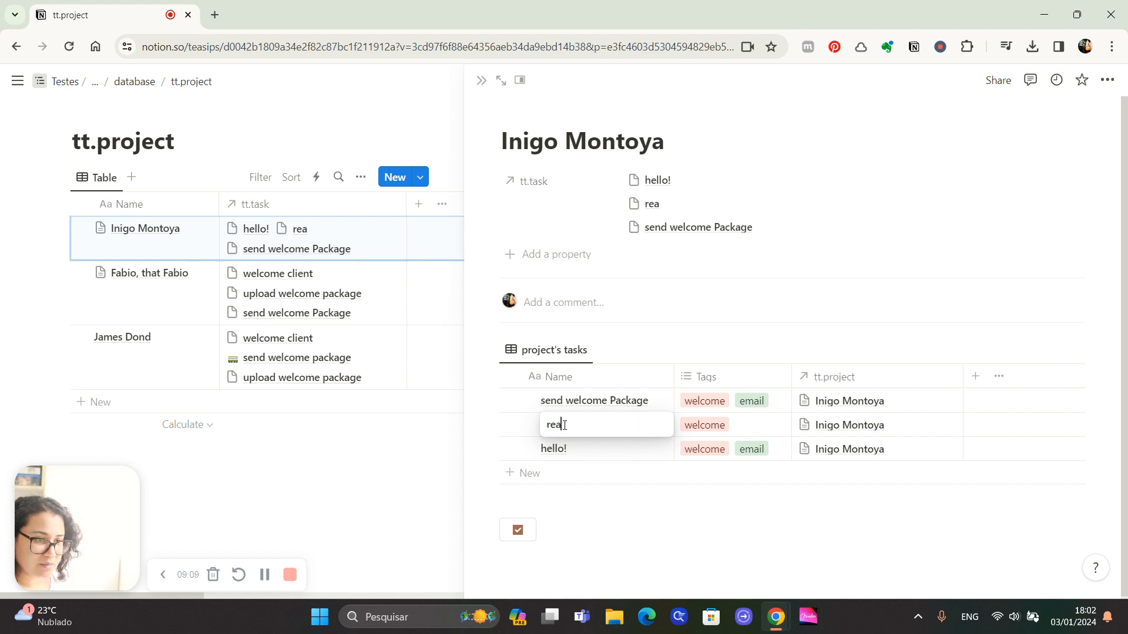
key("Return")
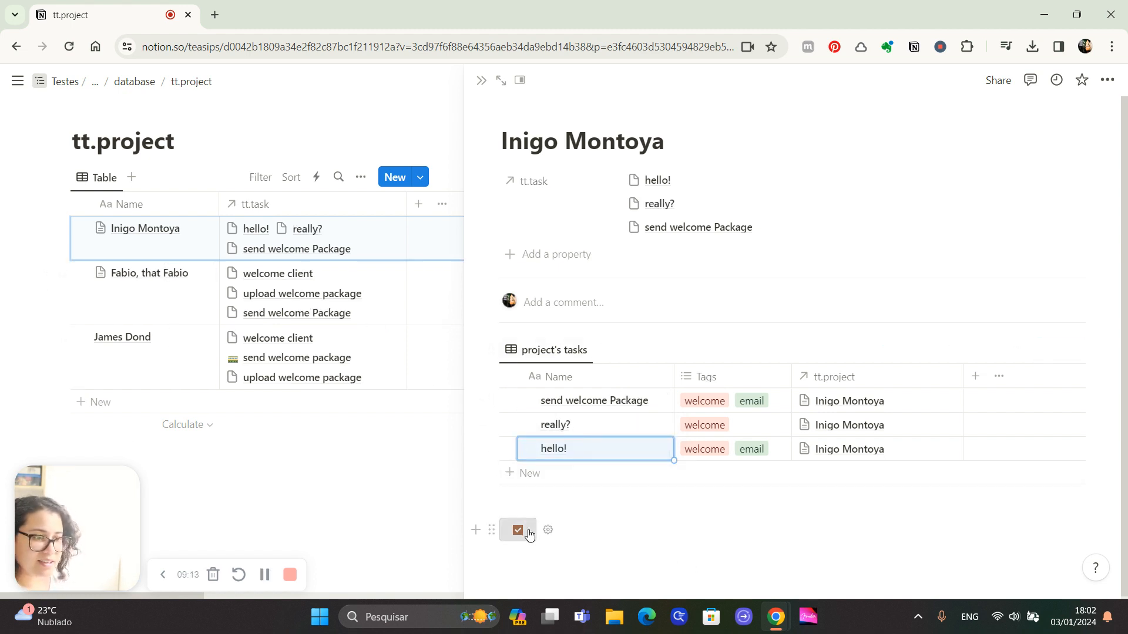
Step: Run the button again in the same project to add another set of the default tasks
key("ctrl+v")
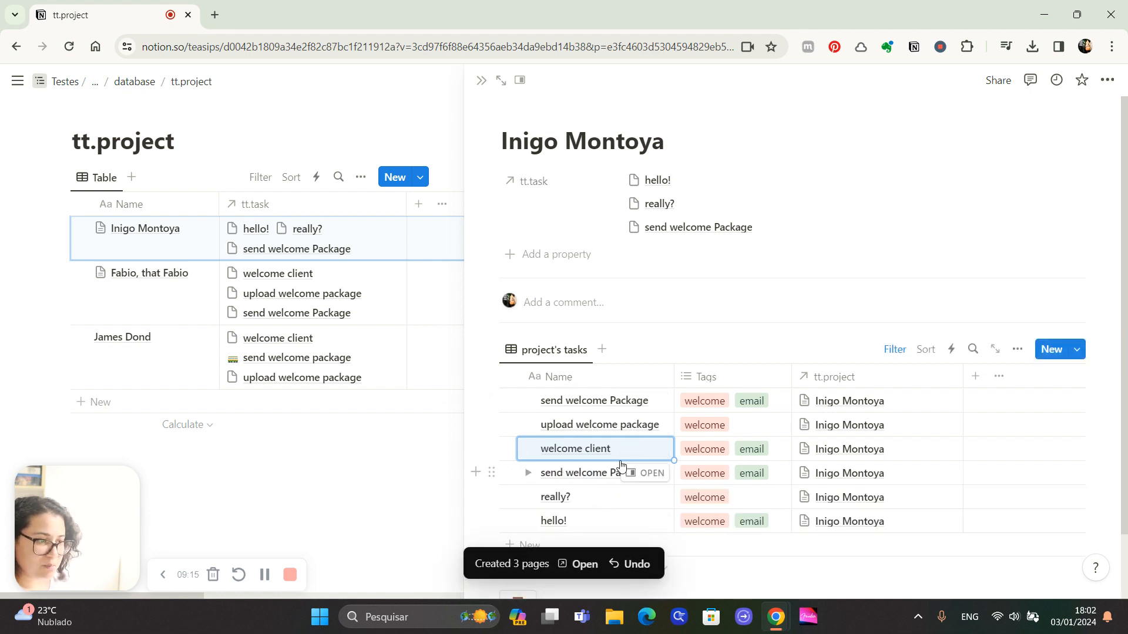
scroll(646, 464, "down", 3)
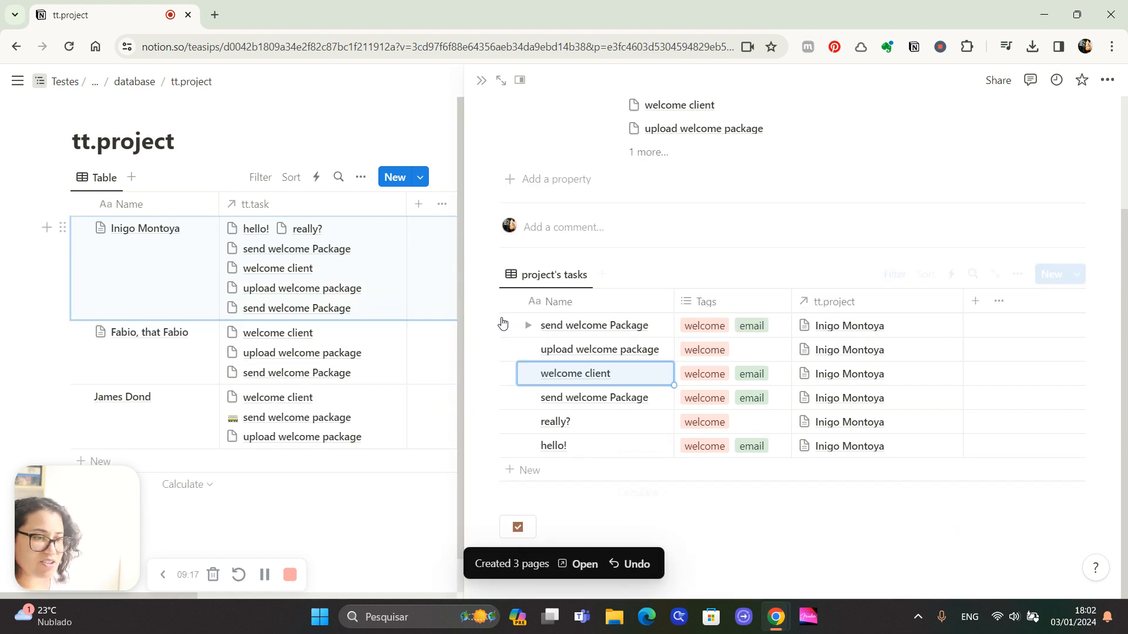